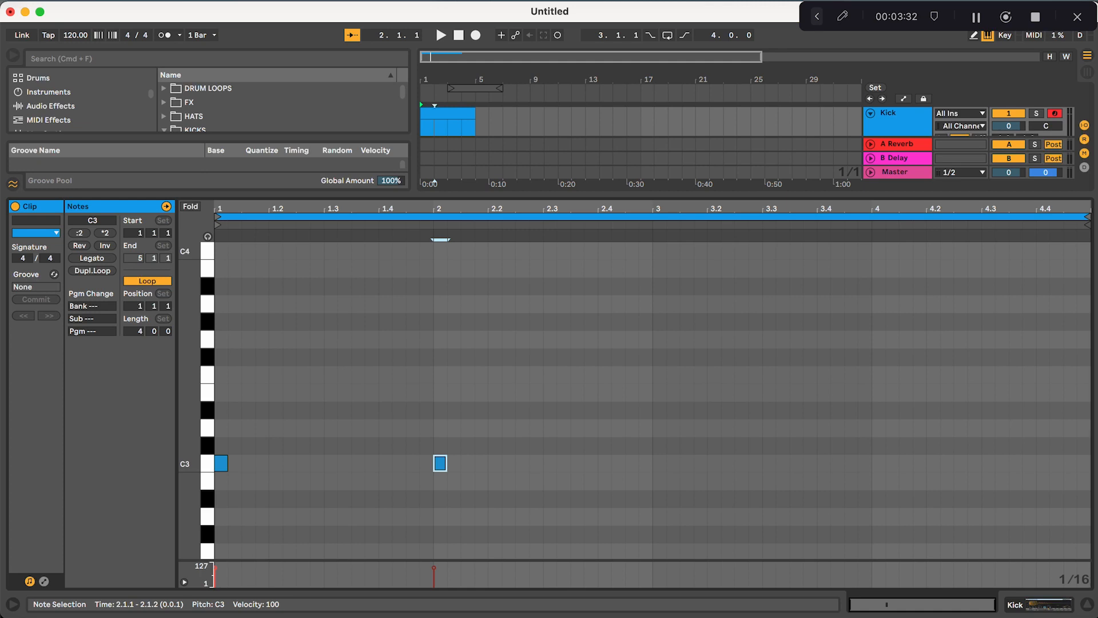
# Step: Add C3 kick notes at 1.3.3 and a 1/32 before beat 1.3, and play back the pattern
pyautogui.press('space')
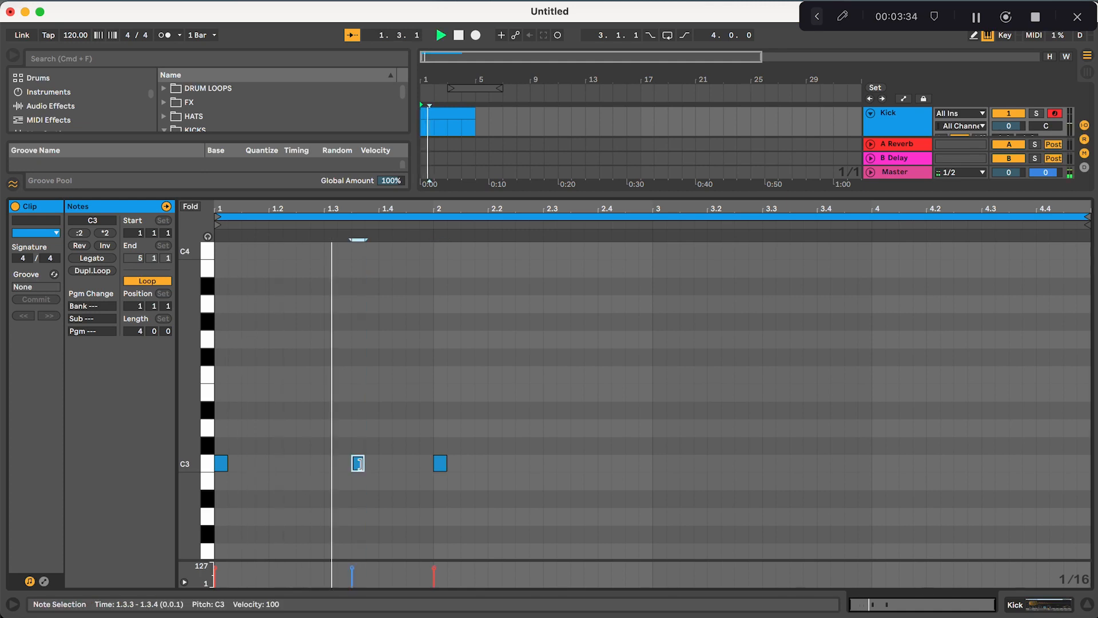
pyautogui.scroll(3, 335, 462)
pyautogui.scroll(-3, 345, 464)
pyautogui.doubleClick(346, 463)
pyautogui.moveTo(346, 465); pyautogui.dragTo(331, 465)
pyautogui.scroll(3, 330, 465)
pyautogui.moveTo(465, 466); pyautogui.dragTo(450, 468)
pyautogui.press('space')
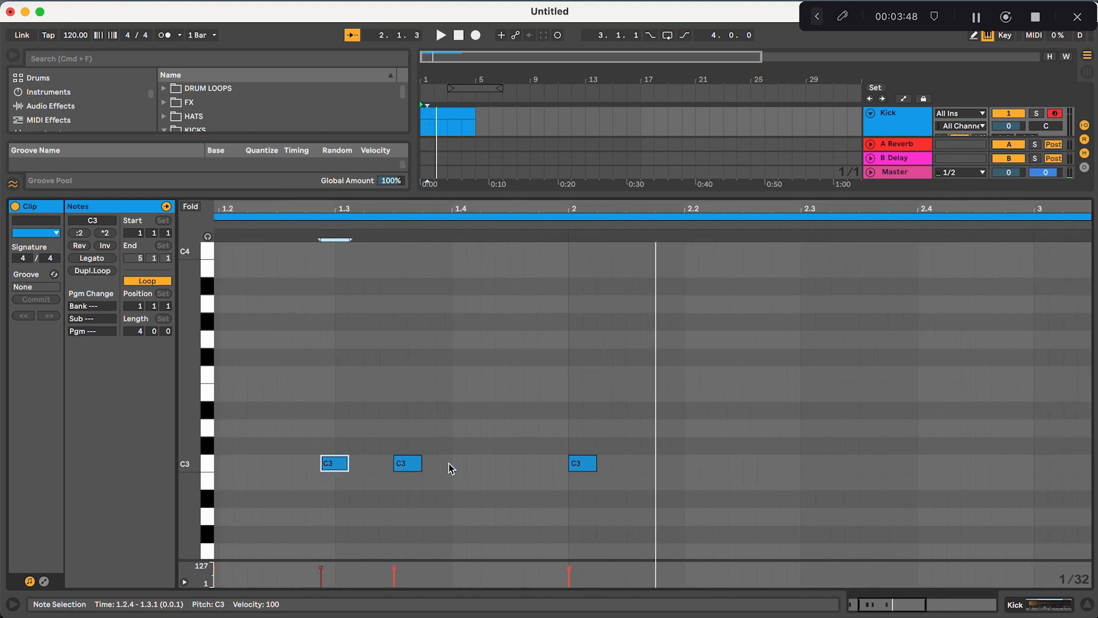
# Step: Add a C3 kick note at 2.3.3, play the pattern back and lengthen the kick notes
pyautogui.scroll(-2, 448, 463)
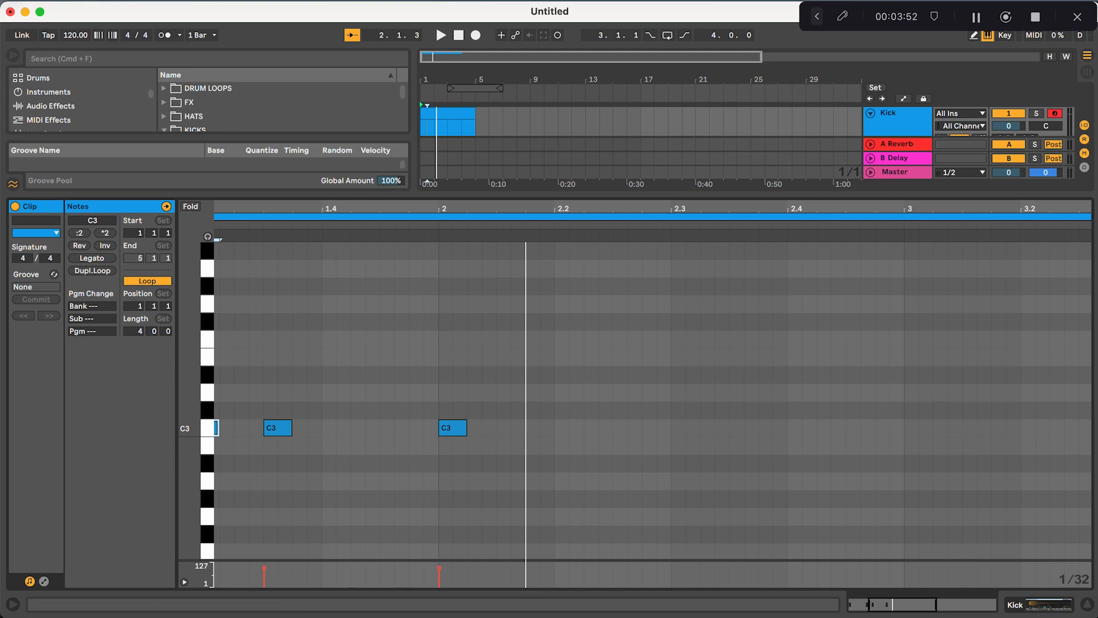
pyautogui.doubleClick(736, 428)
pyautogui.press('space')
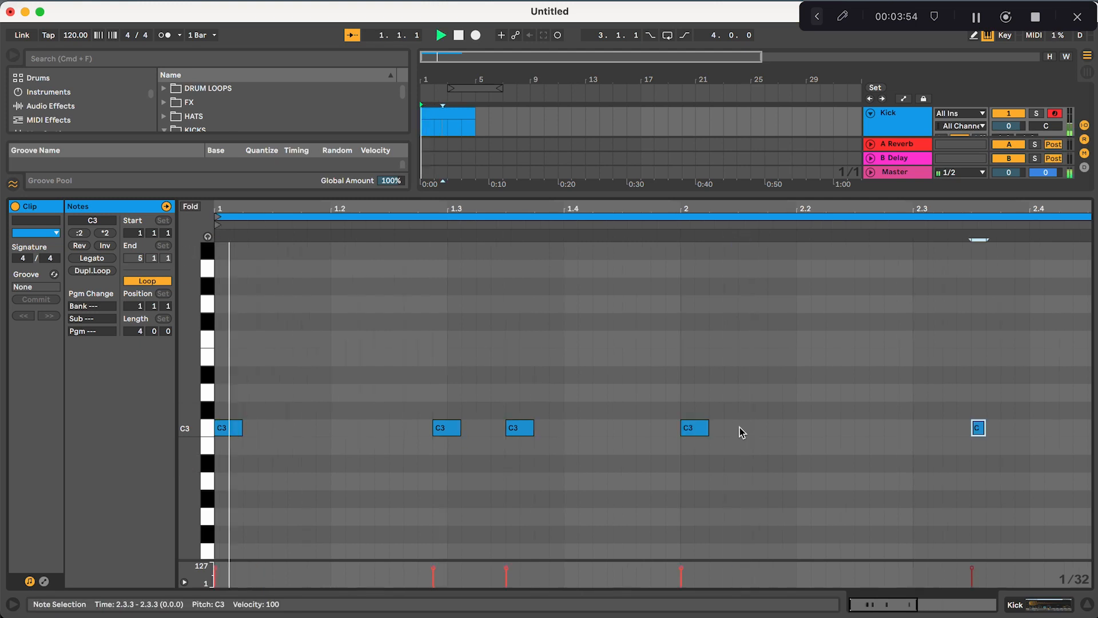
pyautogui.hotkey('shift', 'Right')
pyautogui.hotkey('shift', 'Right')
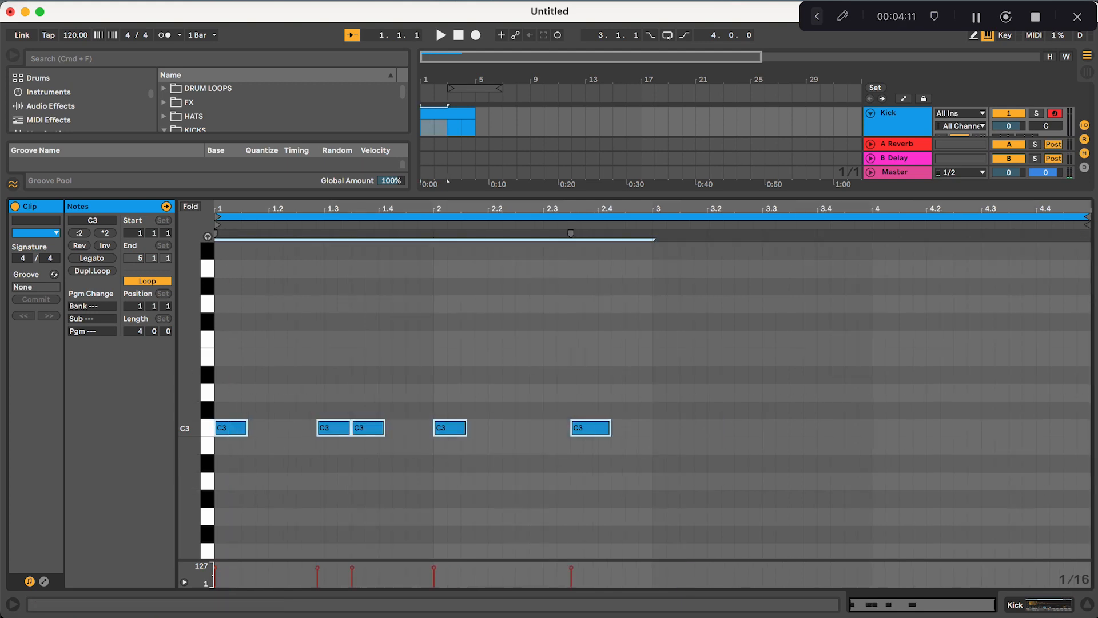
# Step: Duplicate the two-bar kick pattern into bars 3 and 4 and lower the velocity of the notes just before beats 1.3 and 3.3
pyautogui.press('super+d')
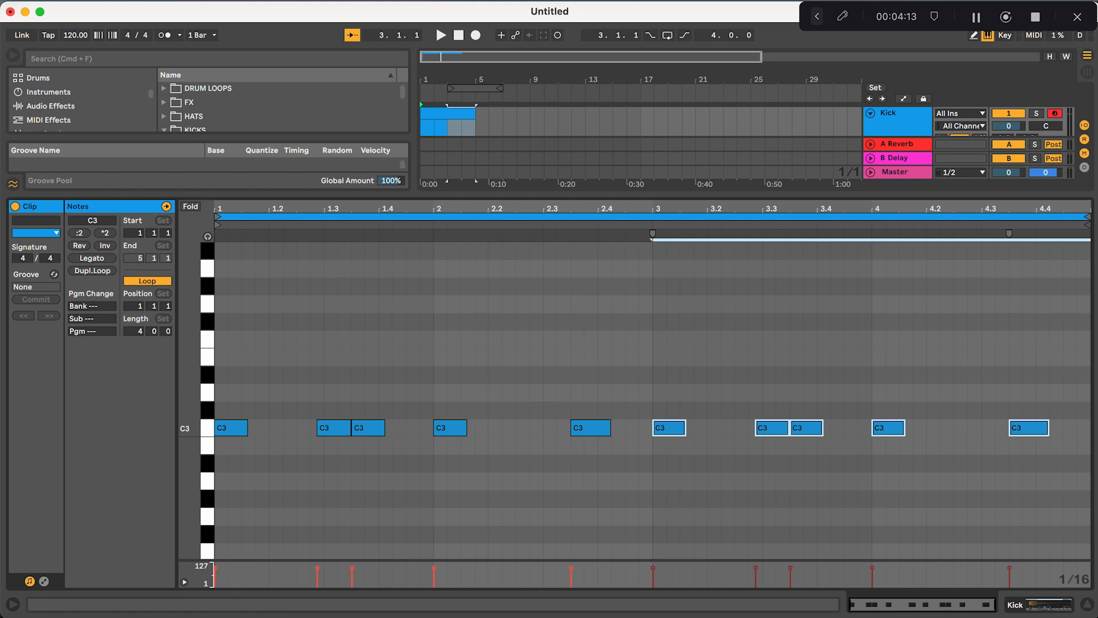
pyautogui.click(333, 427)
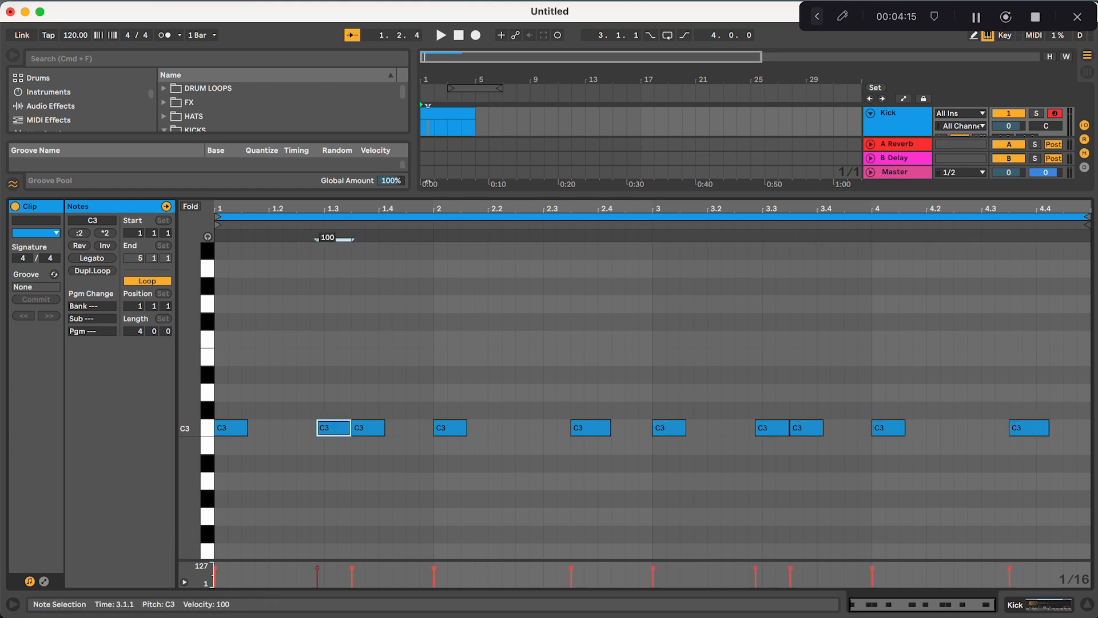
pyautogui.click(448, 481)
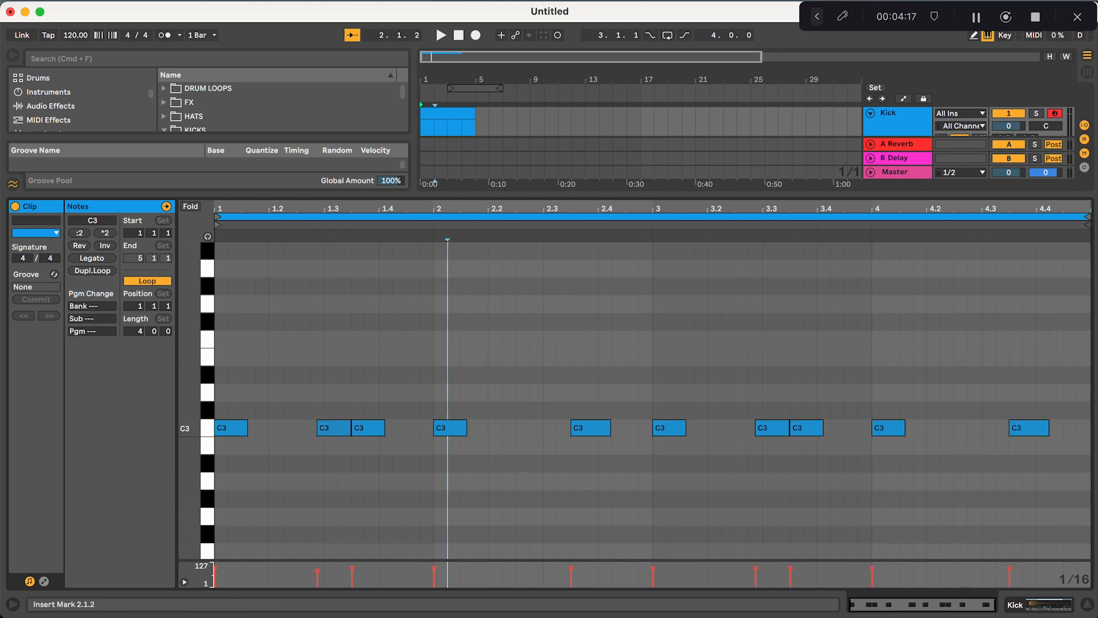
pyautogui.click(772, 427)
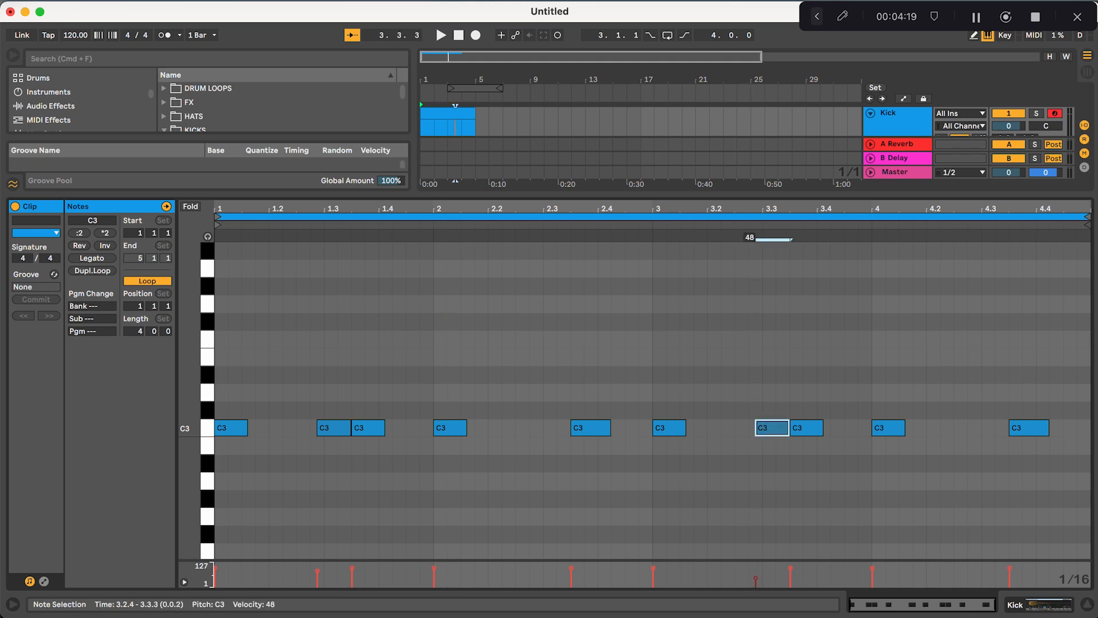
# Step: Insert an empty four-bar MIDI clip on the Snare track from 1.1.1 to 5.1.1
pyautogui.click(1087, 604)
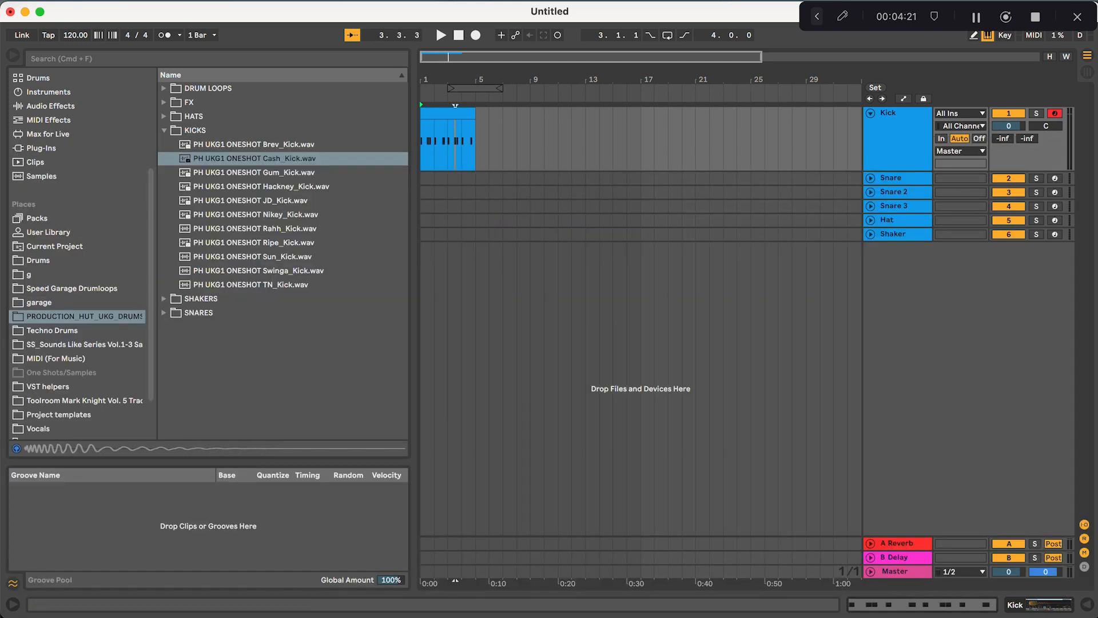
pyautogui.click(870, 178)
pyautogui.moveTo(476, 204); pyautogui.dragTo(422, 204)
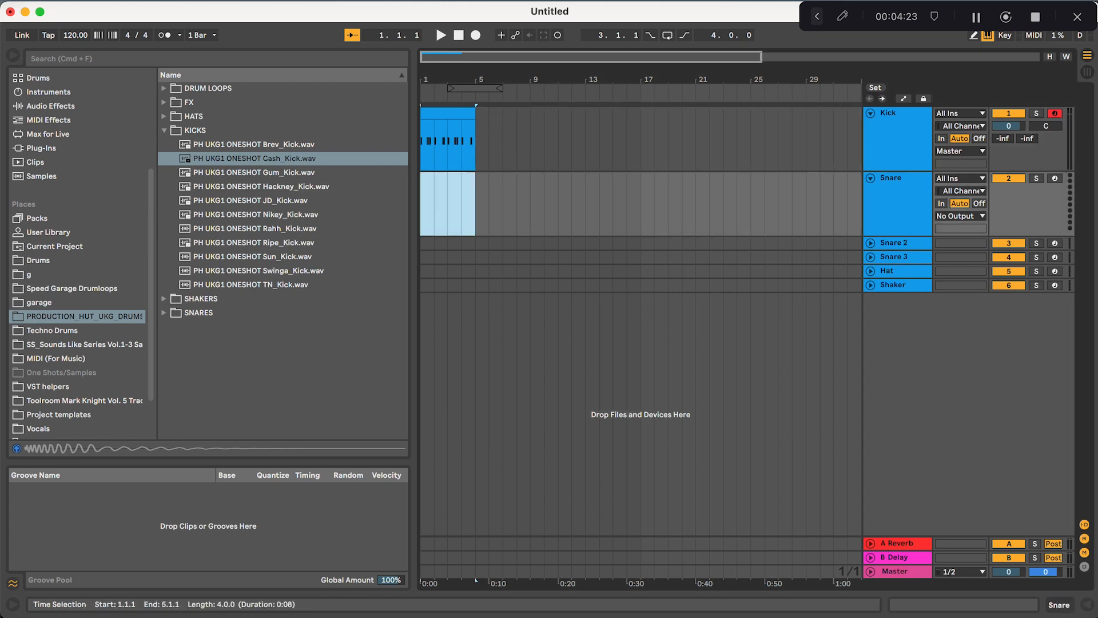
pyautogui.rightClick(440, 203)
pyautogui.click(483, 312)
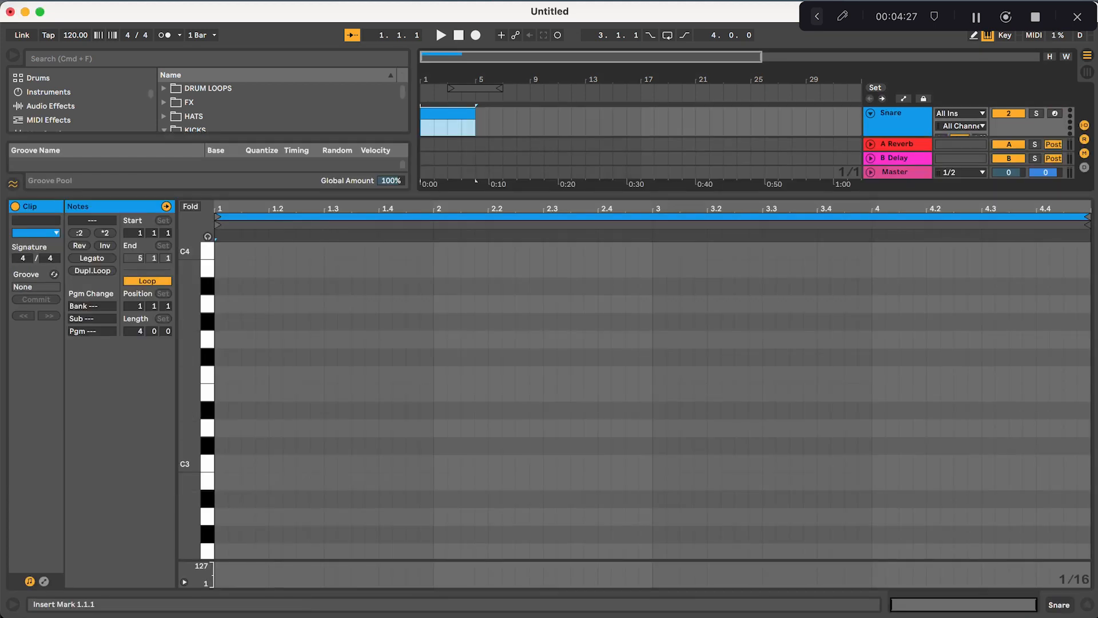
# Step: Add a one-beat C3 snare note on beat 1.2 and duplicate it onto beats 2 and 4 of all four bars
pyautogui.doubleClick(276, 463)
pyautogui.moveTo(282, 463); pyautogui.dragTo(214, 456)
pyautogui.press('super+d')
pyautogui.press('super+d')
pyautogui.press('super+d')
pyautogui.press('super+d')
pyautogui.press('super+d')
pyautogui.press('super+d')
pyautogui.press('super+d')
pyautogui.click(1087, 604)
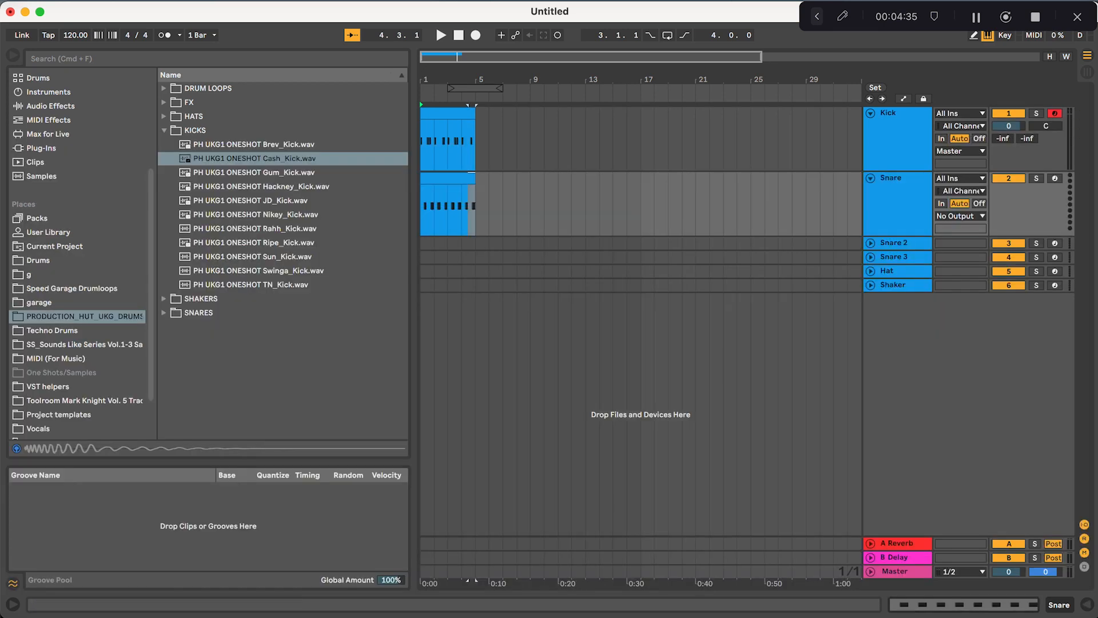
# Step: Audition the shaker one-shots in the SHAKERS sample folder
pyautogui.click(164, 130)
pyautogui.press('Down')
pyautogui.press('Right')
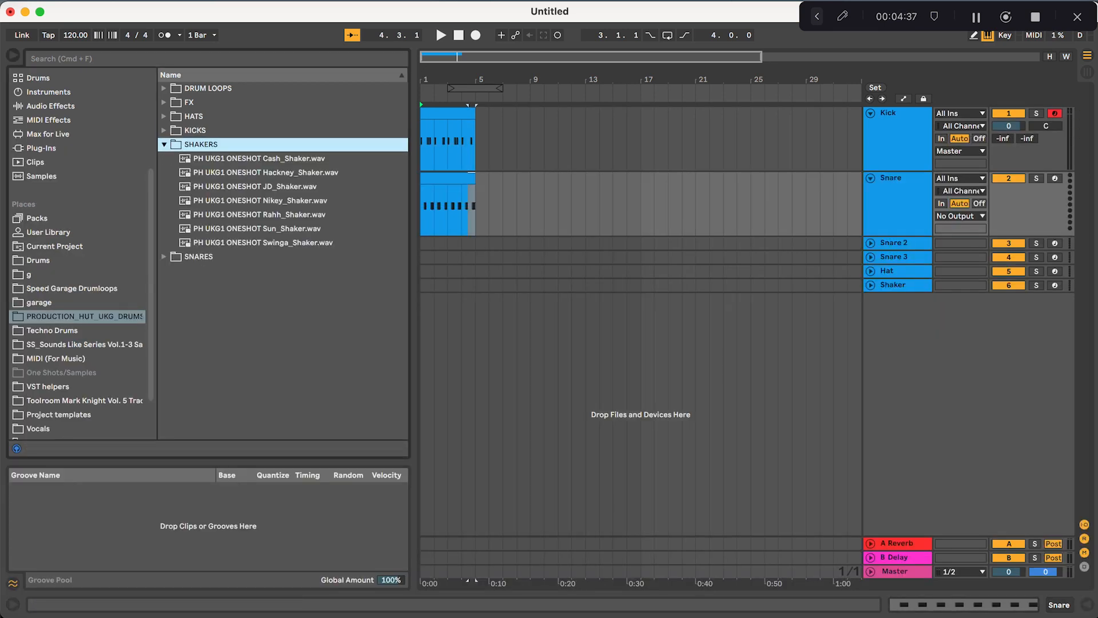
pyautogui.press('Down')
pyautogui.press('Down')
pyautogui.press('Down')
pyautogui.press('Down')
pyautogui.press('Down')
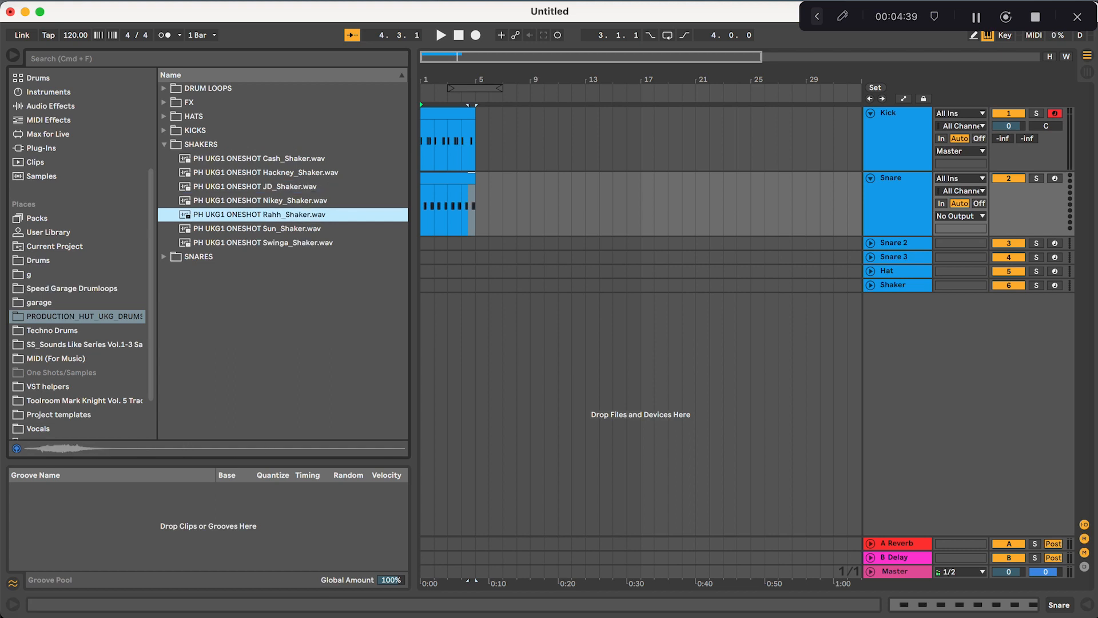
# Step: Audition the snare one-shots in the SNARES sample folder
pyautogui.press('Left')
pyautogui.press('Down')
pyautogui.press('Right')
pyautogui.press('Down')
pyautogui.press('Down')
pyautogui.press('Down')
pyautogui.press('Down')
pyautogui.press('Down')
pyautogui.press('Down')
pyautogui.press('Down')
pyautogui.press('Down')
pyautogui.press('Down')
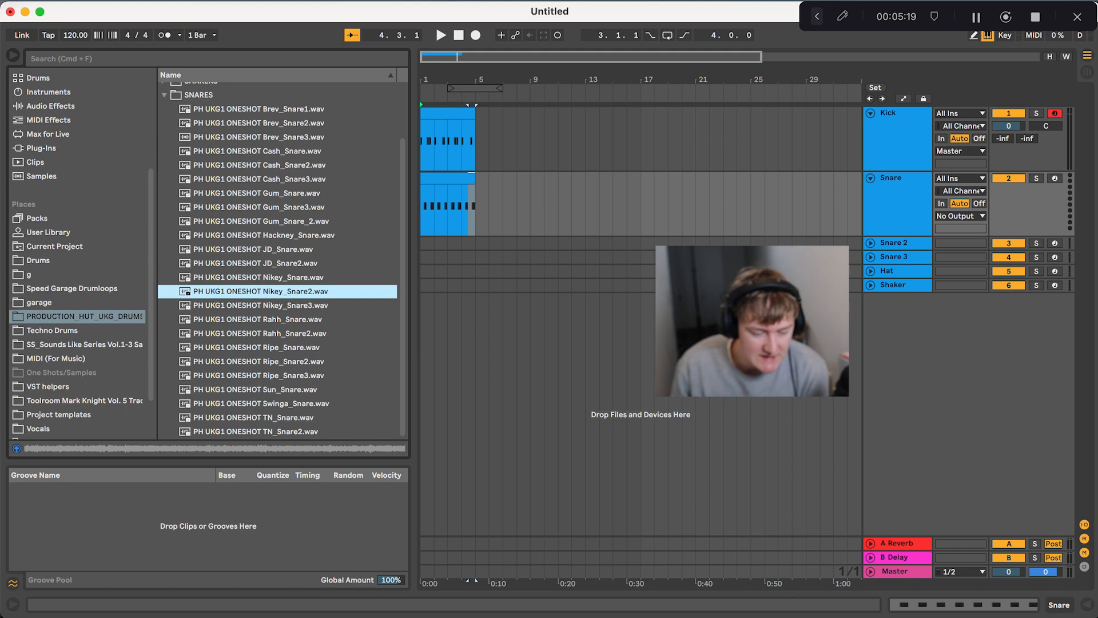
# Step: Load the sample PH UKG1 ONESHOT Cash_Snare.wav as the instrument of the Snare track
pyautogui.click(298, 153)
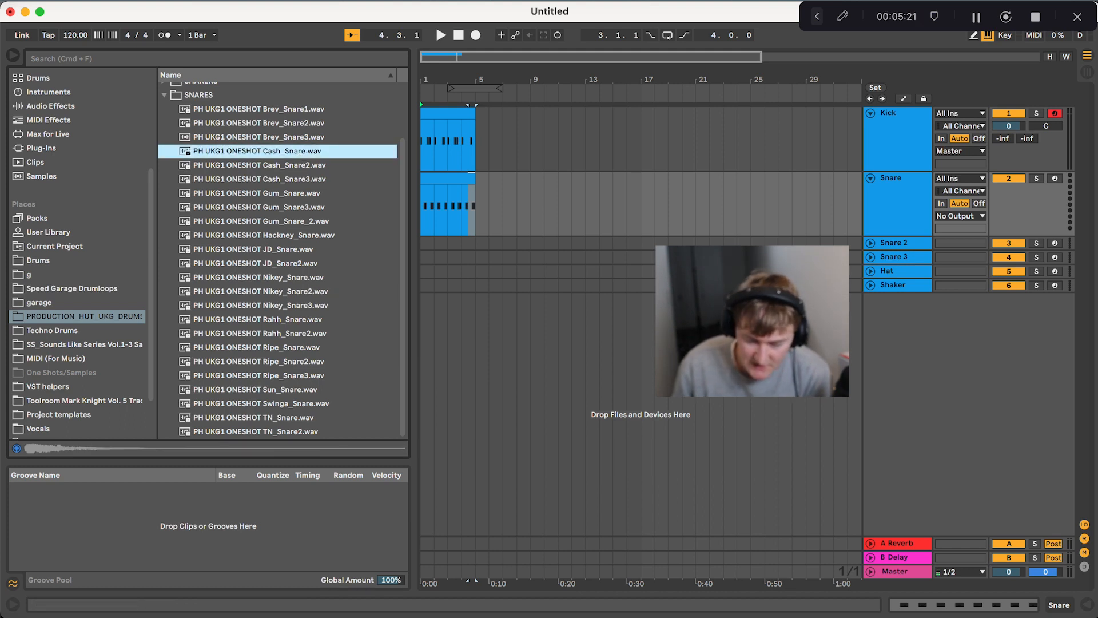
pyautogui.press('super+alt+l')
pyautogui.moveTo(274, 151); pyautogui.dragTo(515, 518)
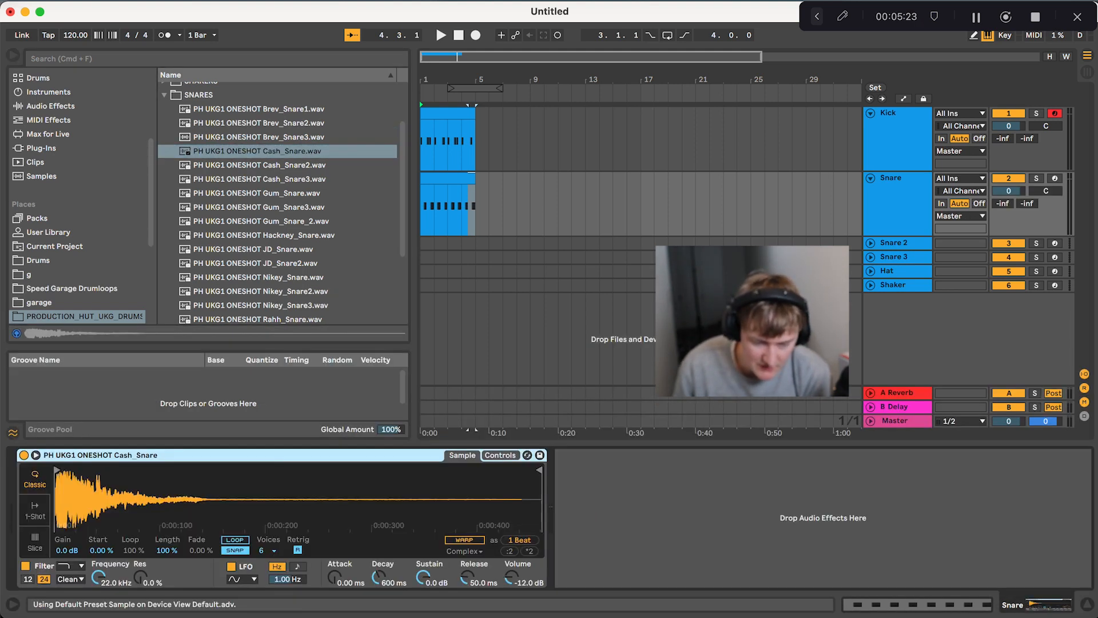
# Step: Set the tempo to 130 BPM and play back the kick and snare pattern
pyautogui.press('space')
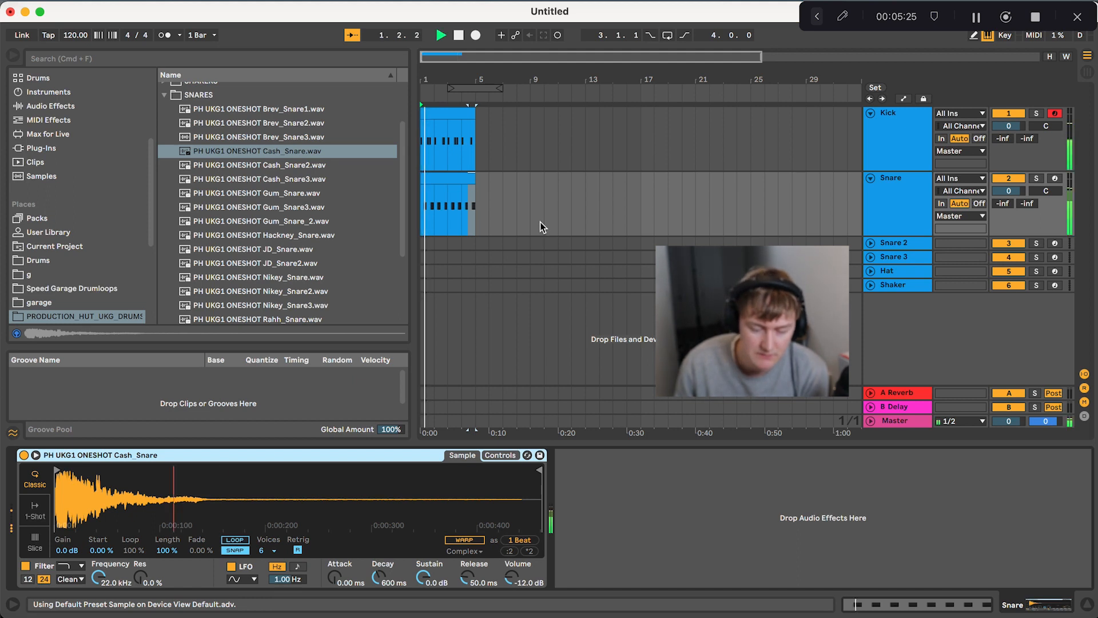
pyautogui.press('space')
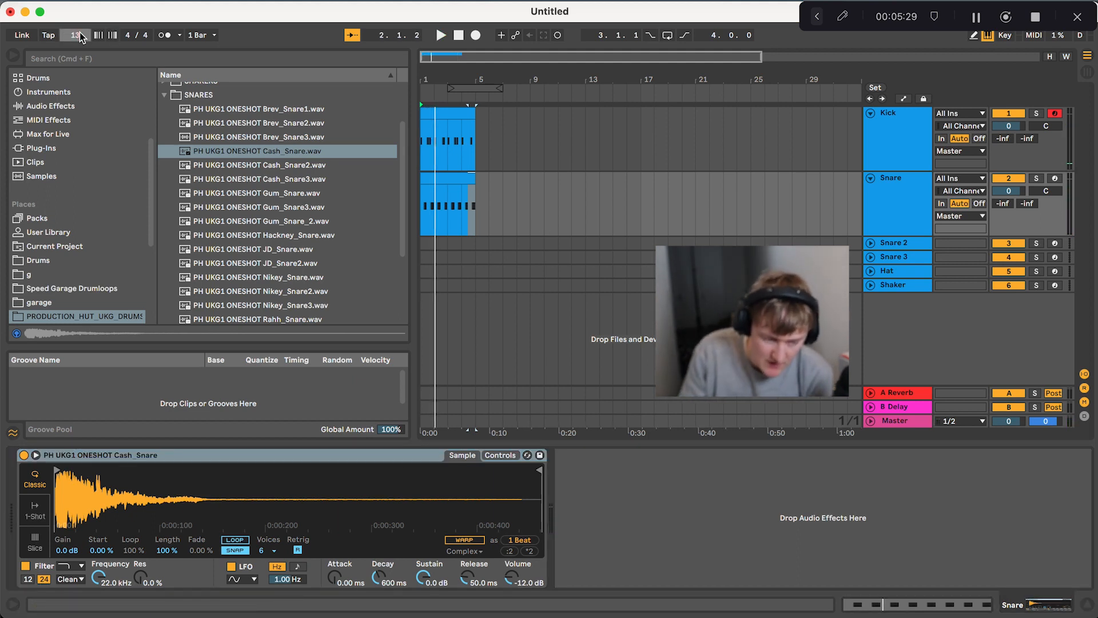
pyautogui.press('space')
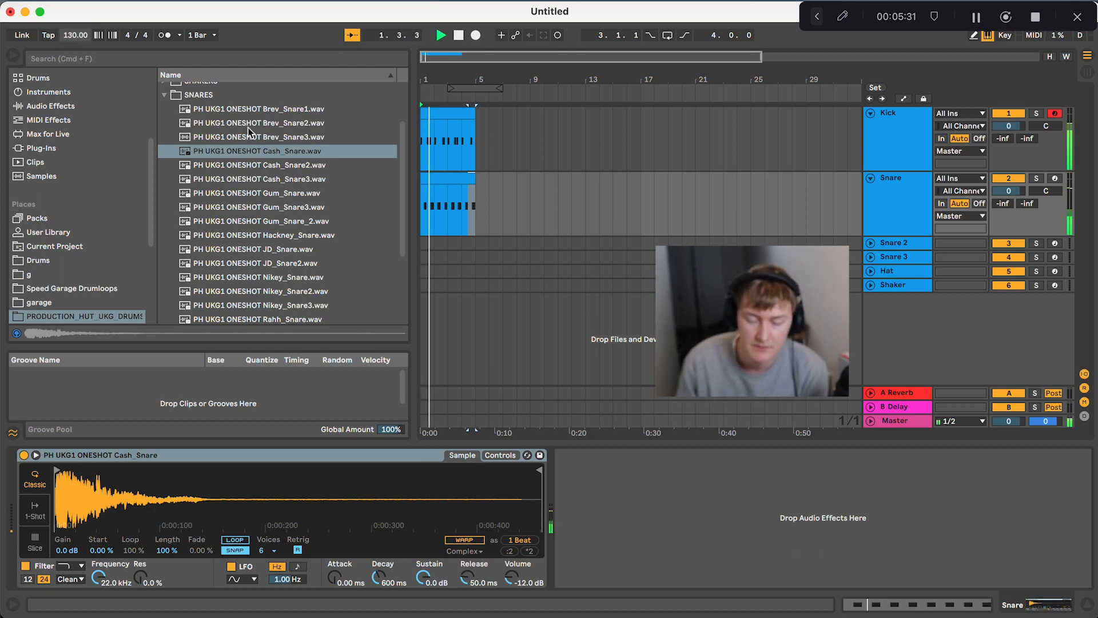
pyautogui.press('space')
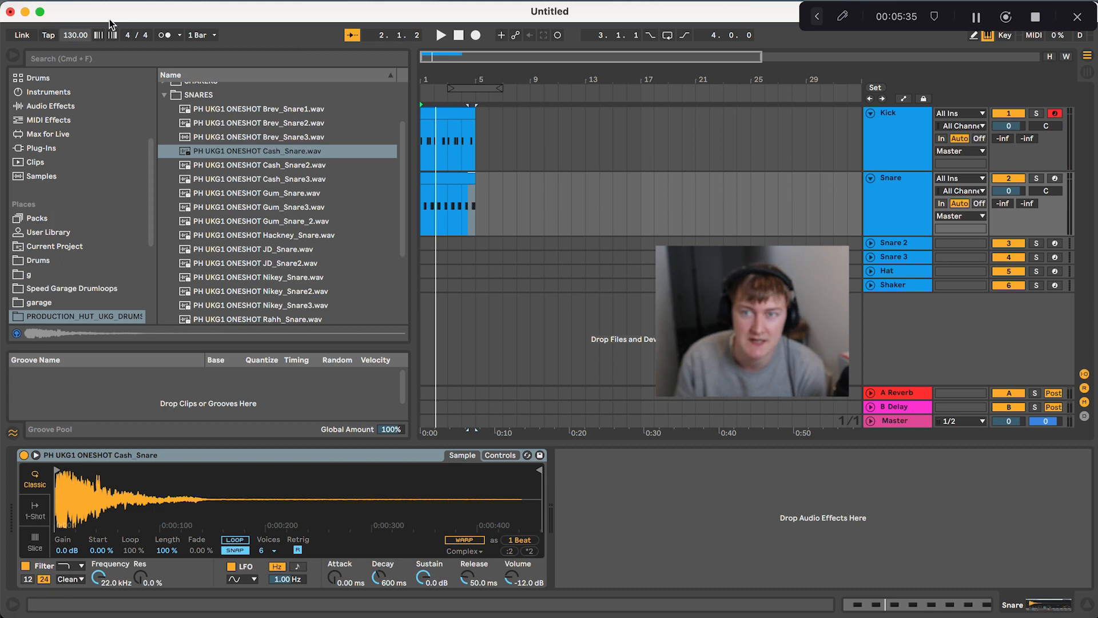
pyautogui.press('space')
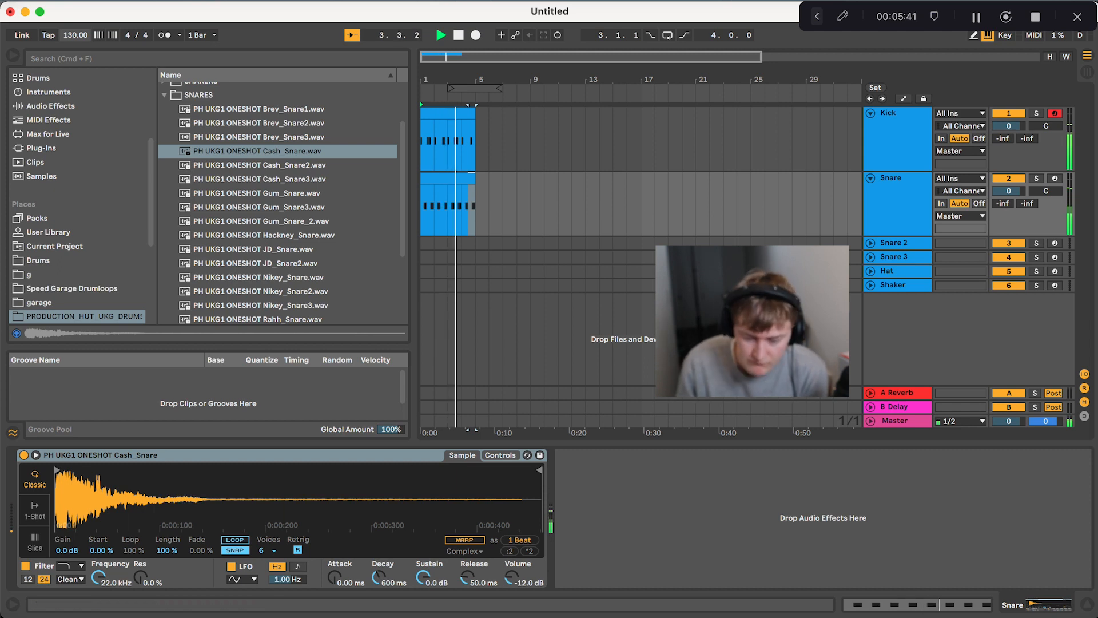
# Step: Unfold the Snare 2 and Hat tracks and insert an empty MIDI clip on the Hat track from 1.1.1 to 5.1.1
pyautogui.click(870, 243)
pyautogui.press('space')
pyautogui.click(871, 322)
pyautogui.click(893, 322)
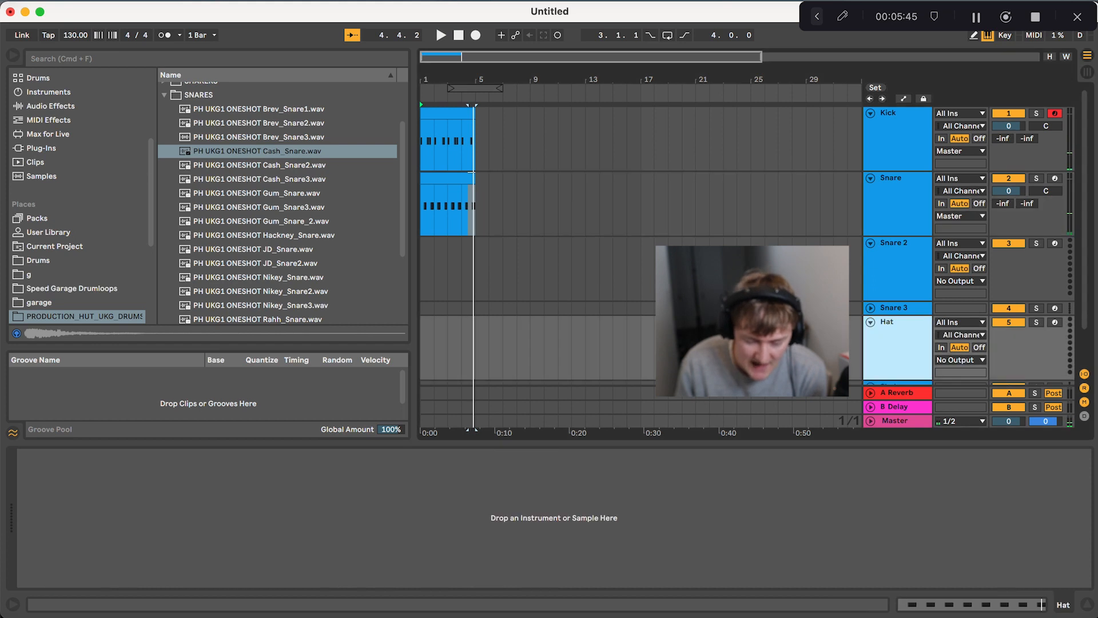
pyautogui.scroll(-2, 893, 323)
pyautogui.moveTo(473, 303); pyautogui.dragTo(423, 301)
pyautogui.rightClick(434, 297)
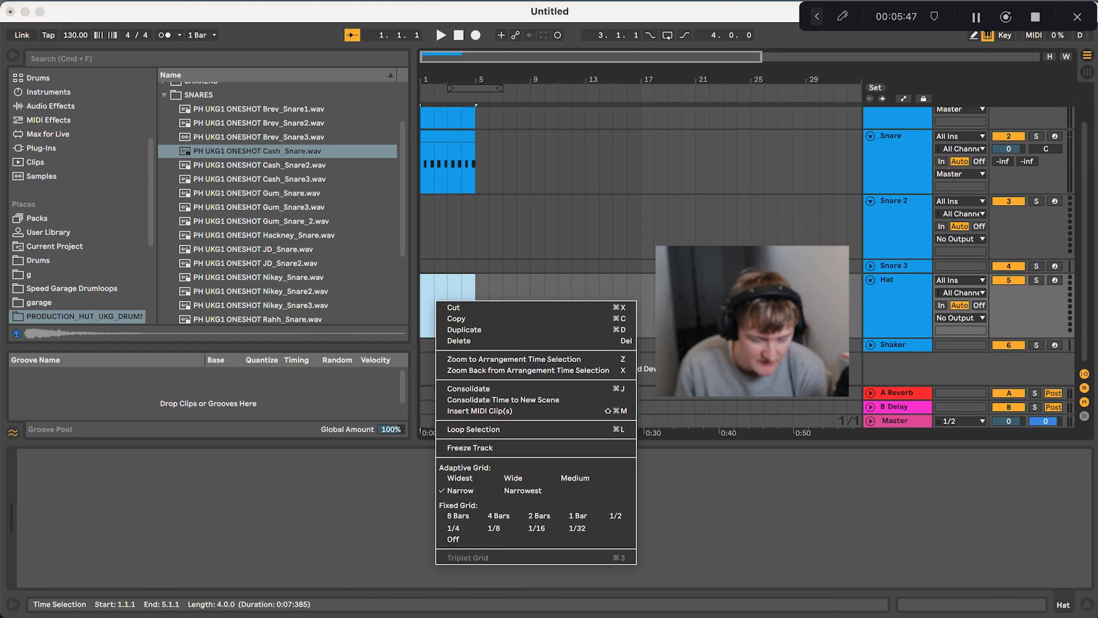
pyautogui.click(476, 410)
# Step: Add an eighth-long C3 hat note at 1.1.3 and duplicate it onto every offbeat of the four bars
pyautogui.scroll(-2, 248, 451)
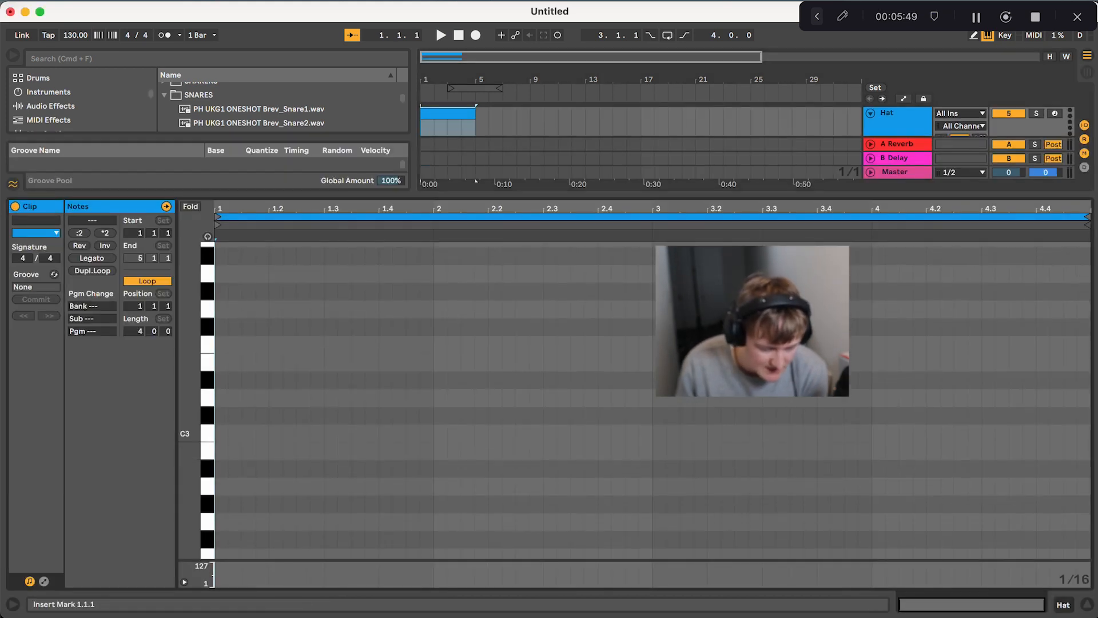
pyautogui.click(247, 433)
pyautogui.hotkey('shift', 'Right')
pyautogui.press('super+d')
pyautogui.press('super+d')
pyautogui.press('super+d')
pyautogui.press('super+d')
pyautogui.press('super+d')
pyautogui.press('super+d')
pyautogui.press('super+d')
pyautogui.press('super+d')
pyautogui.press('super+d')
pyautogui.press('super+d')
pyautogui.press('super+d')
pyautogui.press('super+d')
pyautogui.press('super+d')
pyautogui.press('super+d')
pyautogui.press('super+d')
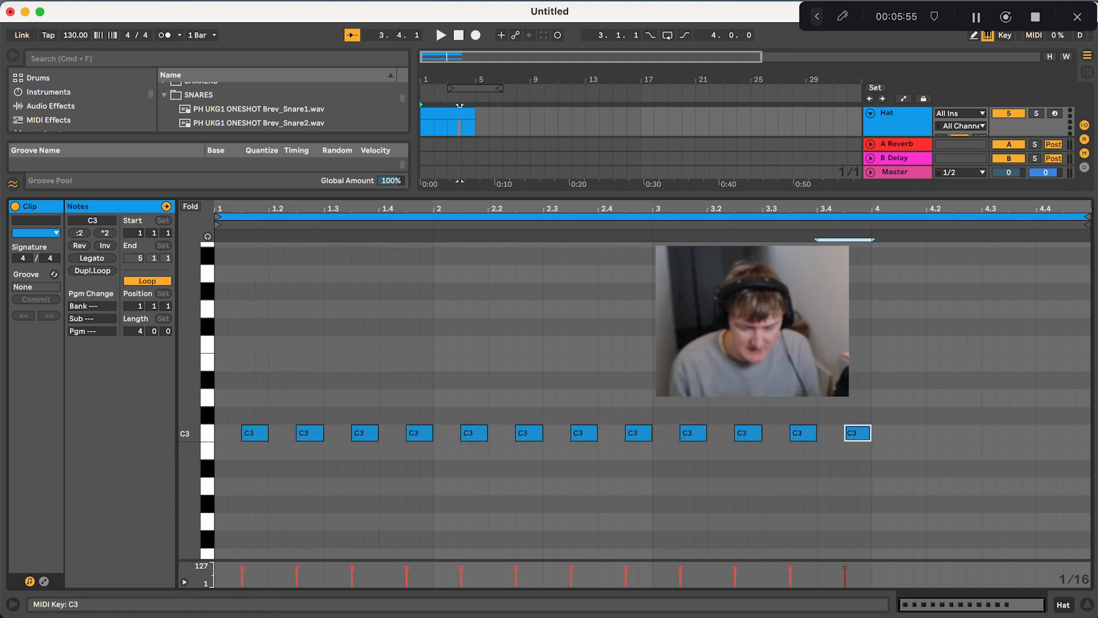
# Step: Try nudging all the hat notes to an earlier position in the clip
pyautogui.moveTo(248, 403); pyautogui.dragTo(1078, 532)
pyautogui.press('Left')
pyautogui.press('Left')
pyautogui.press('Right')
pyautogui.press('Right')
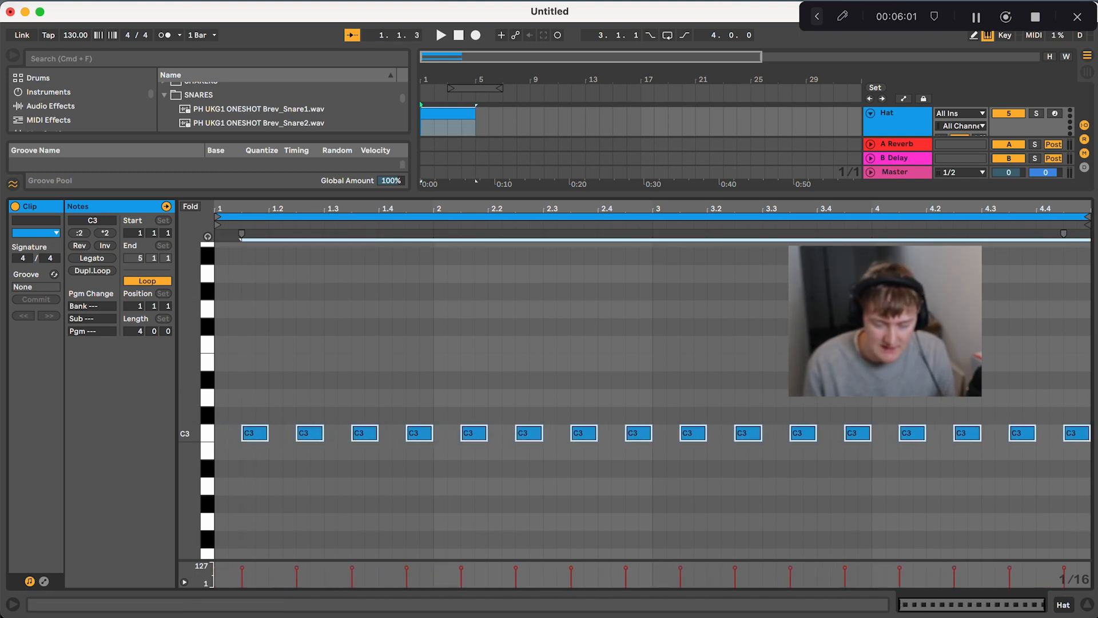
# Step: Load the sample PH UKG1 ONESHOT Cash_Hat.wav from the HATS folder onto the Hat track
pyautogui.doubleClick(447, 113)
pyautogui.doubleClick(896, 321)
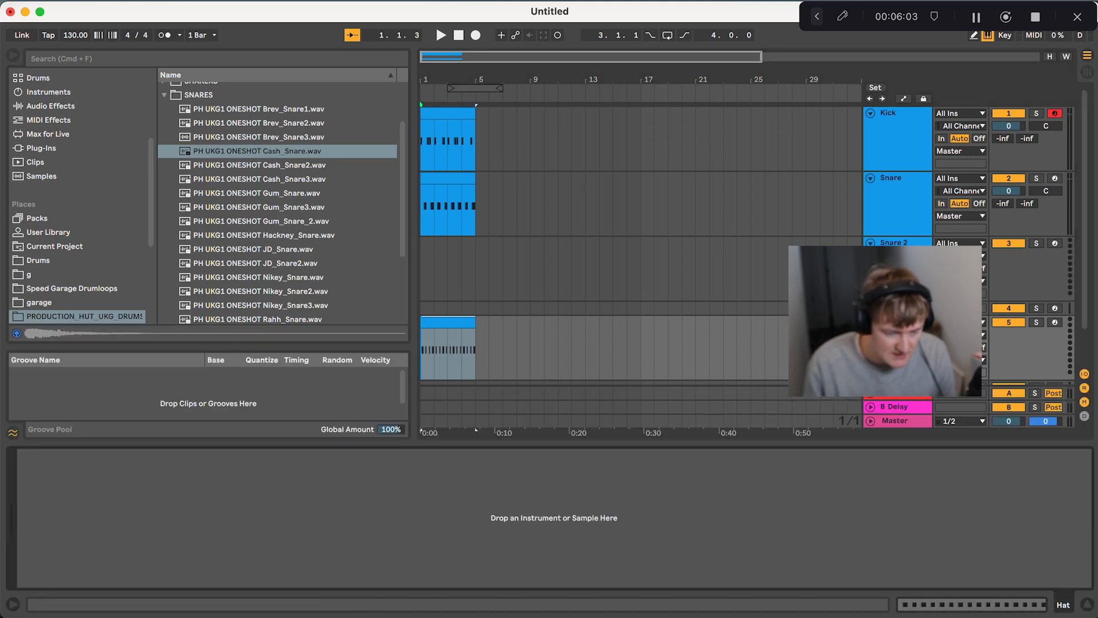
pyautogui.scroll(4, 278, 200)
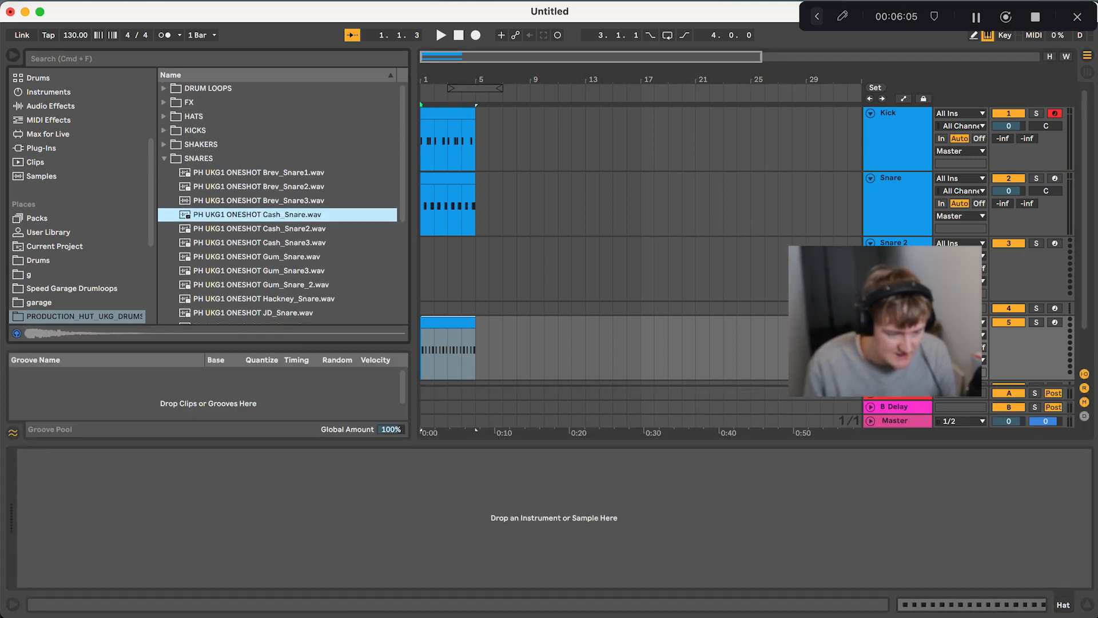
pyautogui.click(164, 116)
pyautogui.scroll(-2, 219, 199)
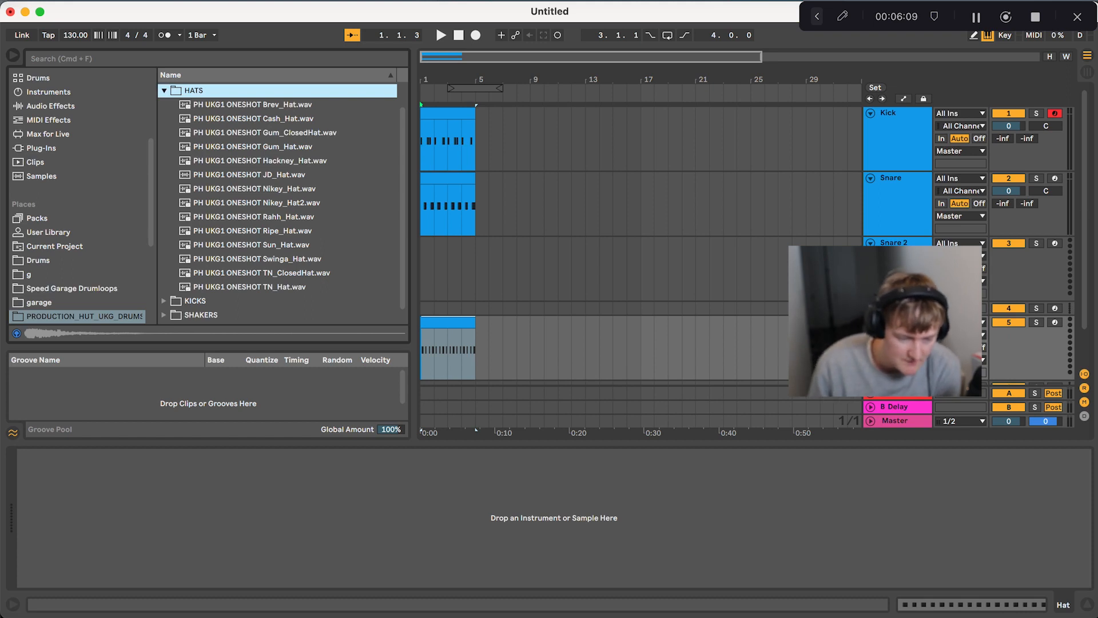
pyautogui.click(253, 119)
pyautogui.press('Return')
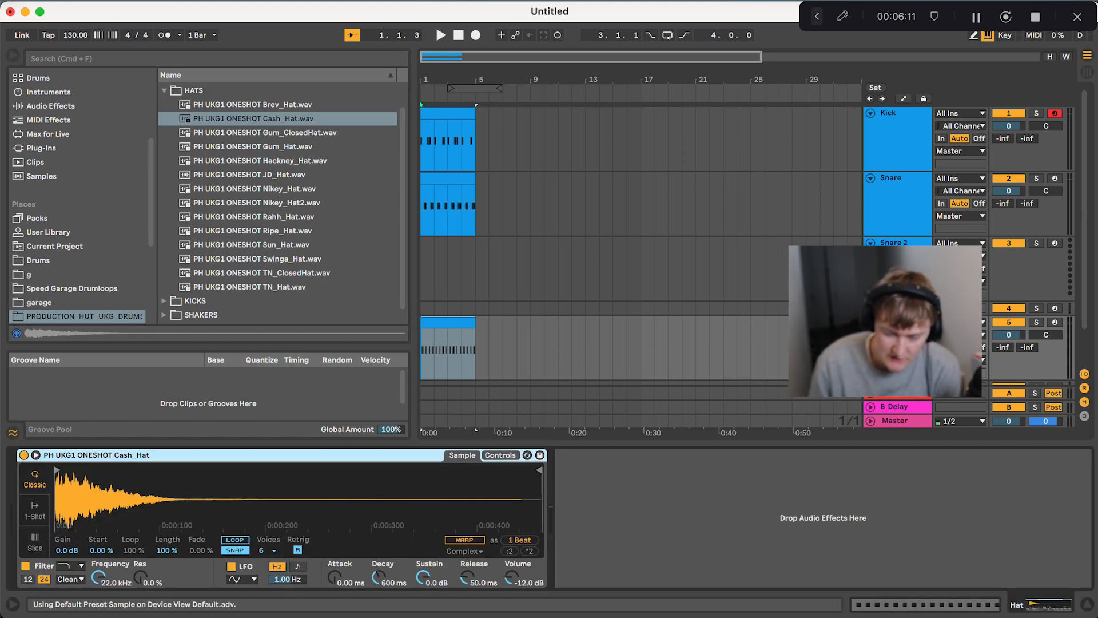
# Step: Play back the kick, snare and hat pattern together with the system volume raised
pyautogui.press('space')
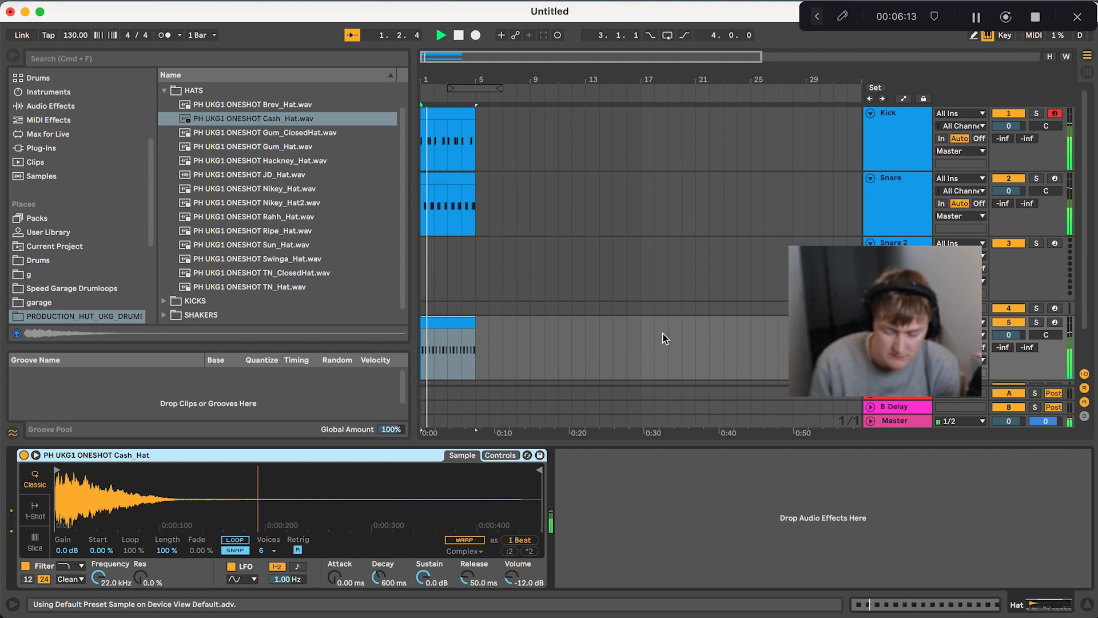
pyautogui.press('XF86AudioRaiseVolume')
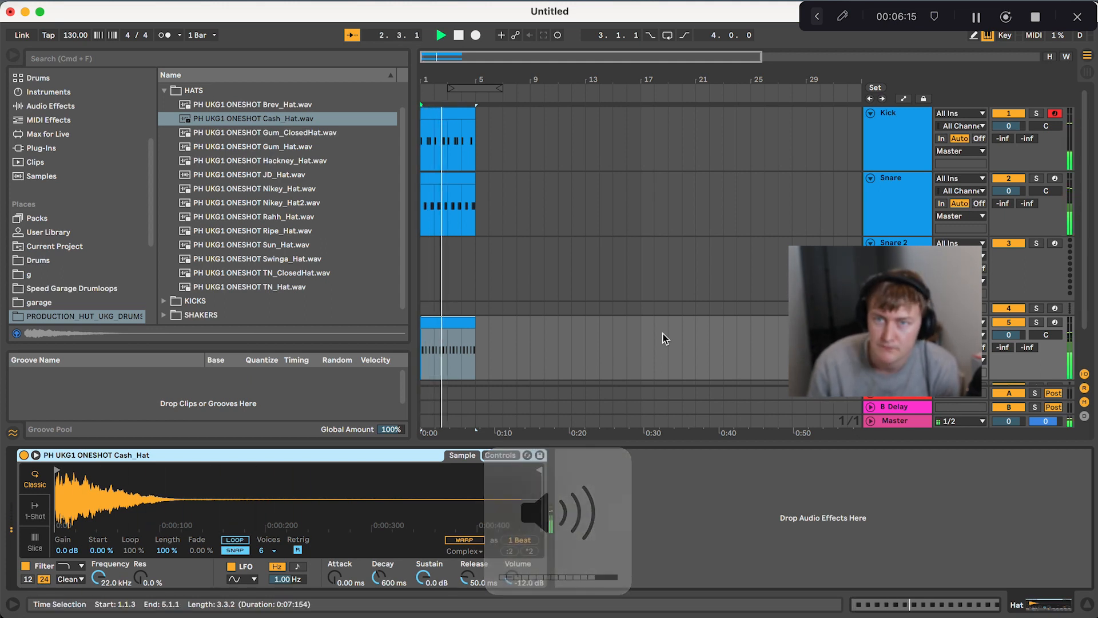
pyautogui.moveTo(442, 80); pyautogui.dragTo(444, 241)
pyautogui.press('+')
pyautogui.press('space')
# Step: Insert an empty four-bar MIDI clip from 1.1.1 to 5.1.1 on the Snare 2 track
pyautogui.moveTo(560, 269); pyautogui.dragTo(421, 269)
pyautogui.press('+')
pyautogui.press('+')
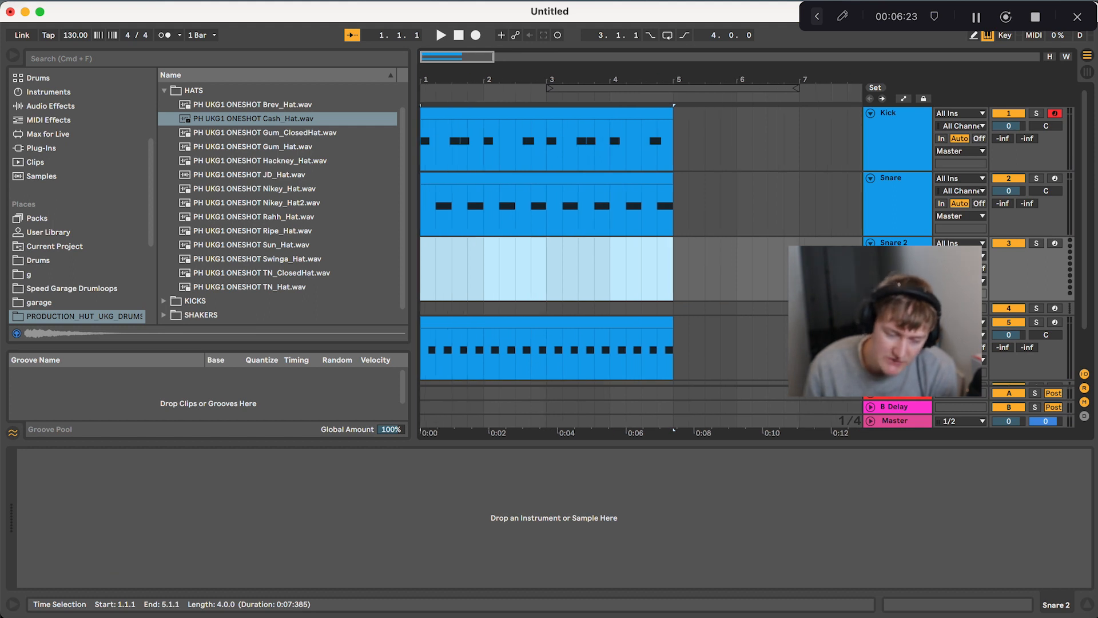
pyautogui.rightClick(504, 257)
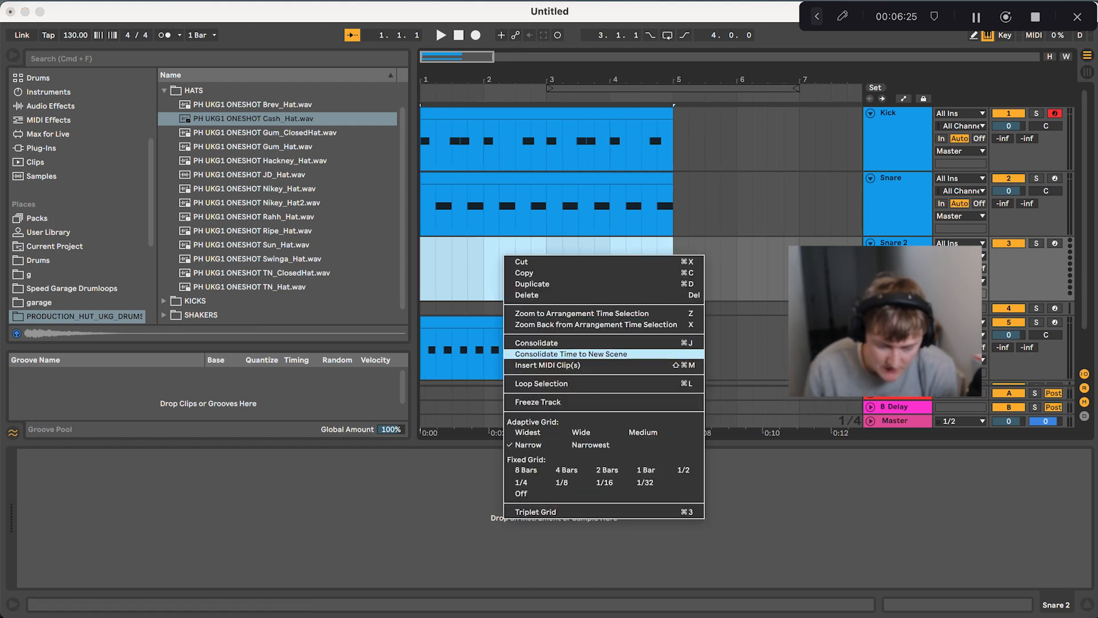
pyautogui.click(548, 364)
pyautogui.press('super+alt+l')
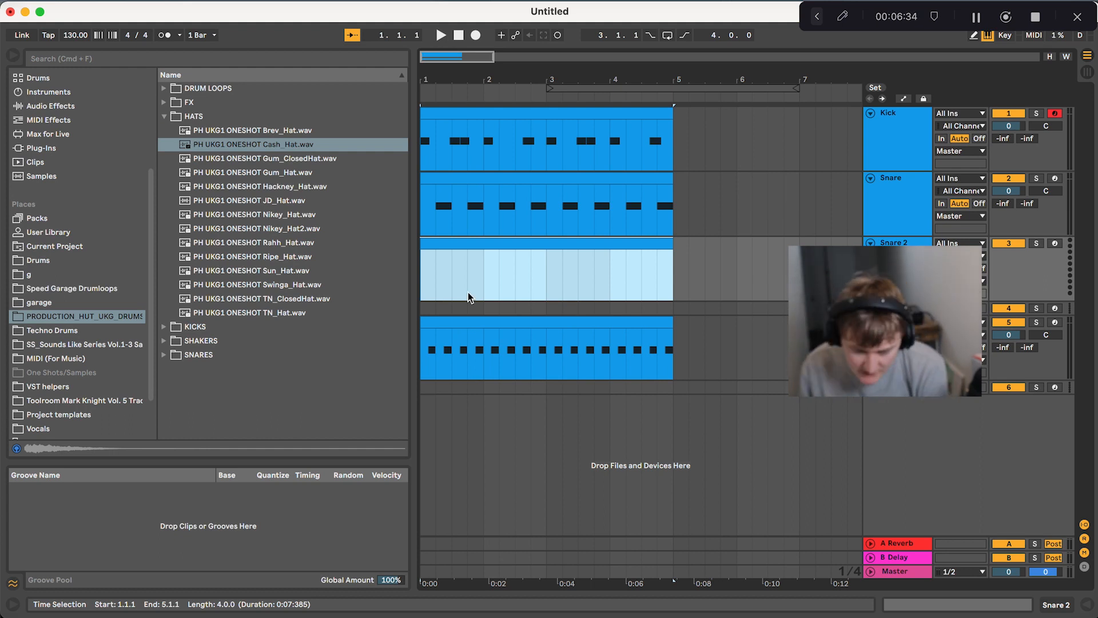
pyautogui.hotkey('shift', 'Tab')
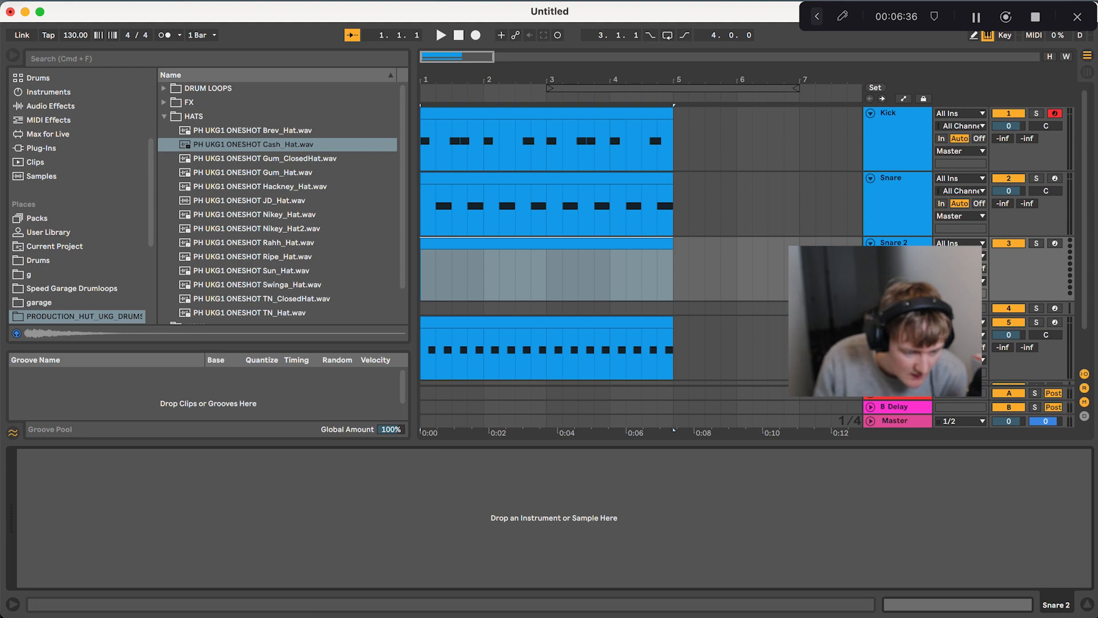
# Step: Load the sample PH UKG1 ONESHOT Cash_Snare2.wav from the SNARES folder onto the Snare 2 track
pyautogui.click(163, 116)
pyautogui.click(164, 159)
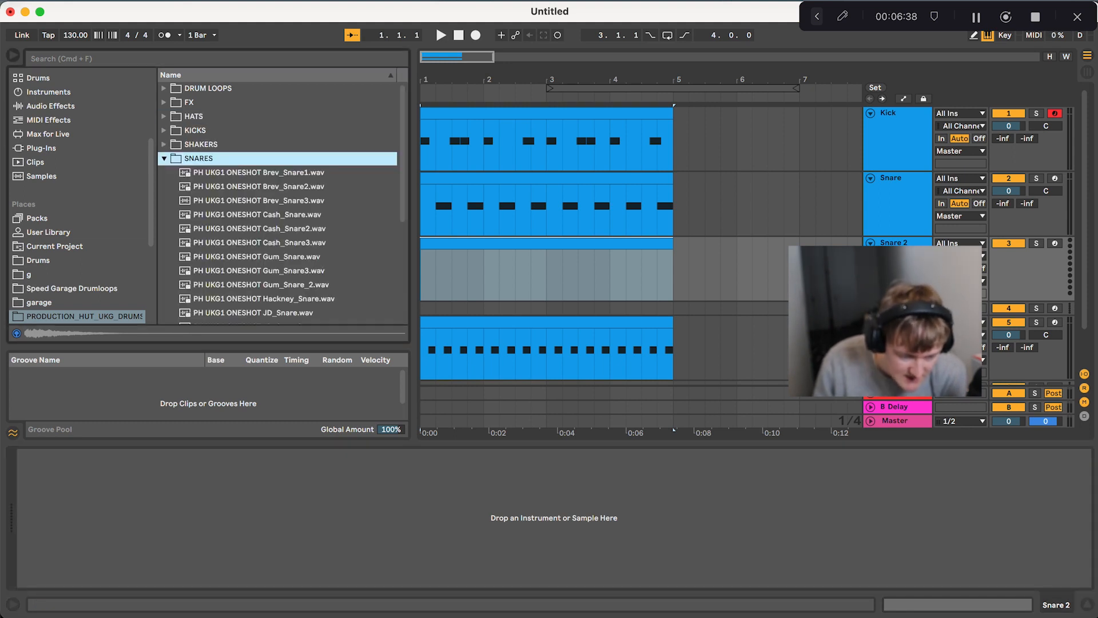
pyautogui.press('Down')
pyautogui.press('Down')
pyautogui.press('Down')
pyautogui.press('Down')
pyautogui.press('Down')
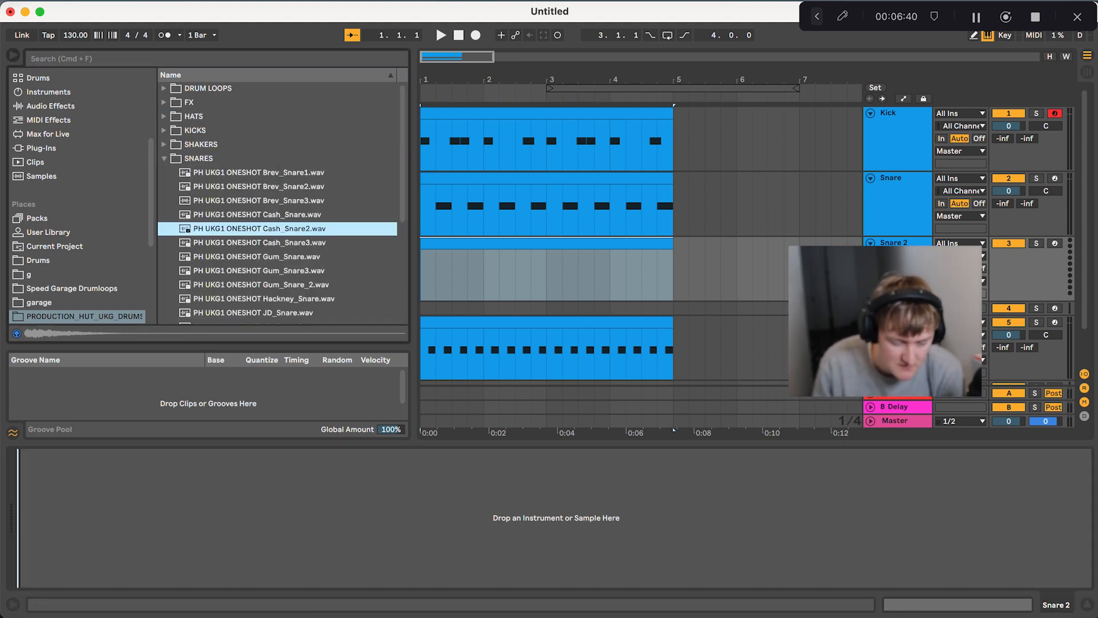
pyautogui.press('Return')
# Step: Add a sixteenth-long C3 note at 2.2.4 in the Snare 2 clip and play back the pattern
pyautogui.hotkey('shift', 'Tab')
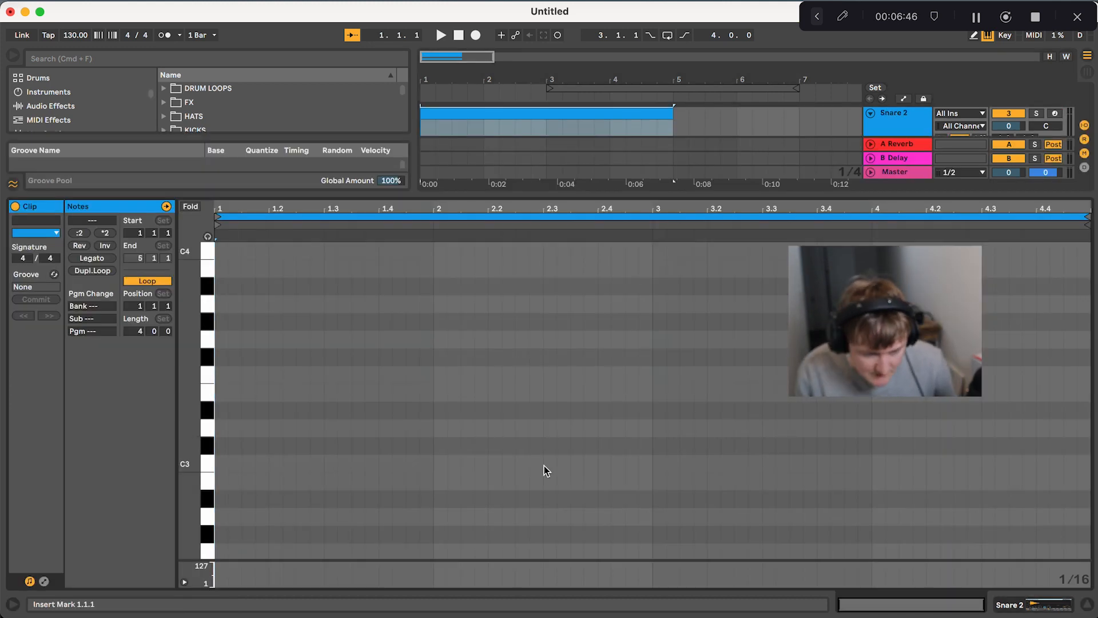
pyautogui.click(536, 428)
pyautogui.moveTo(540, 435); pyautogui.dragTo(540, 470)
pyautogui.press('space')
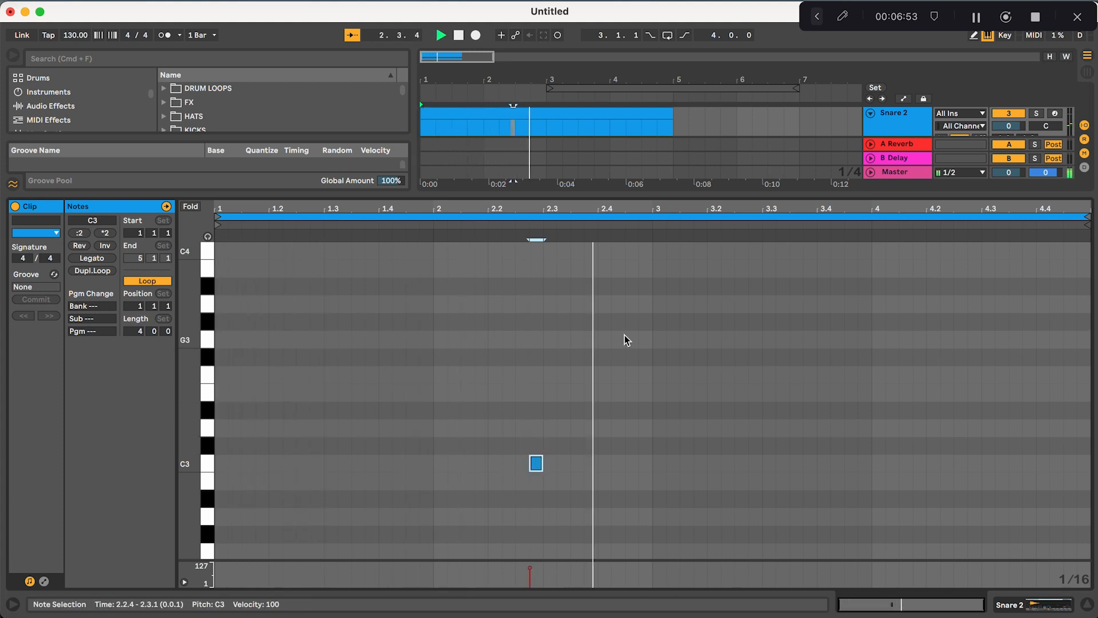
pyautogui.press('space')
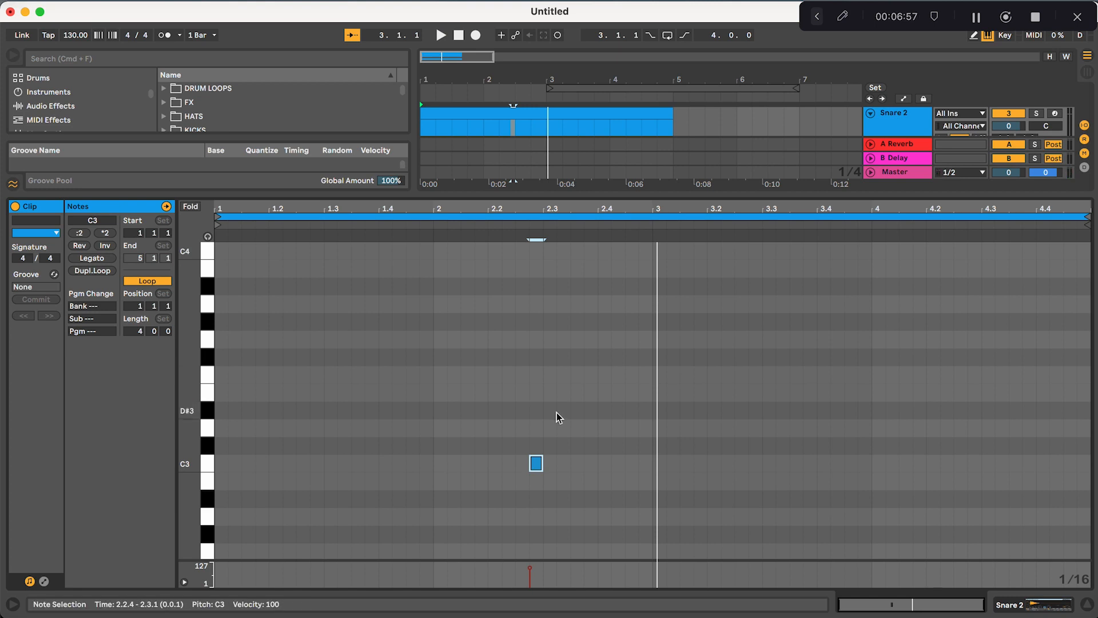
# Step: Duplicate the first two bars of the Snare 2 clip onto bars 3 and 4
pyautogui.click(1087, 604)
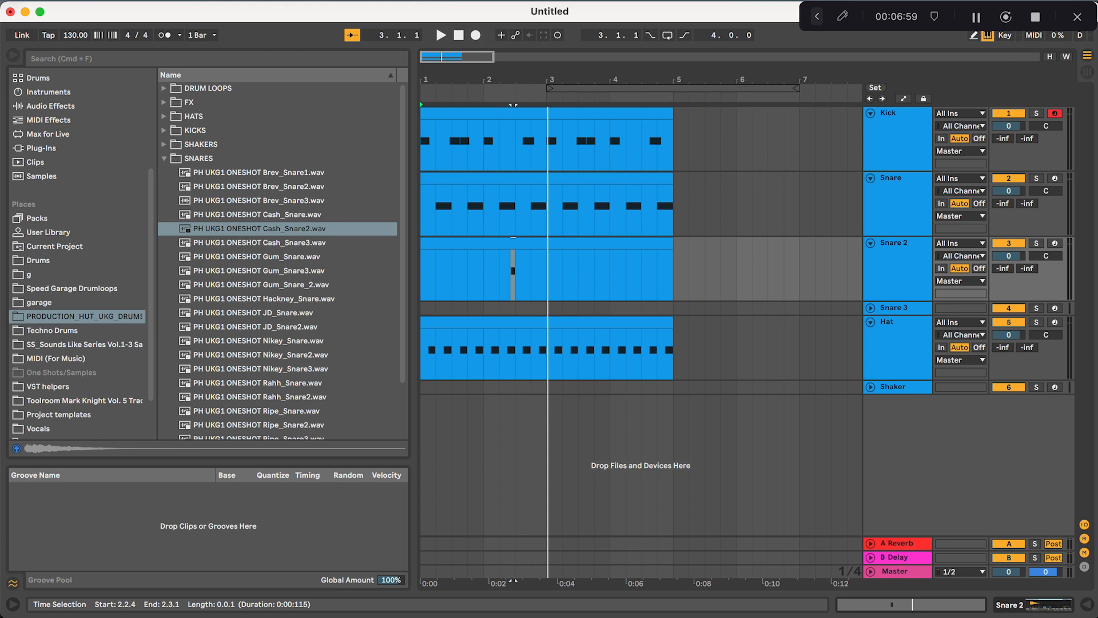
pyautogui.moveTo(545, 276); pyautogui.dragTo(422, 276)
pyautogui.press('super+d')
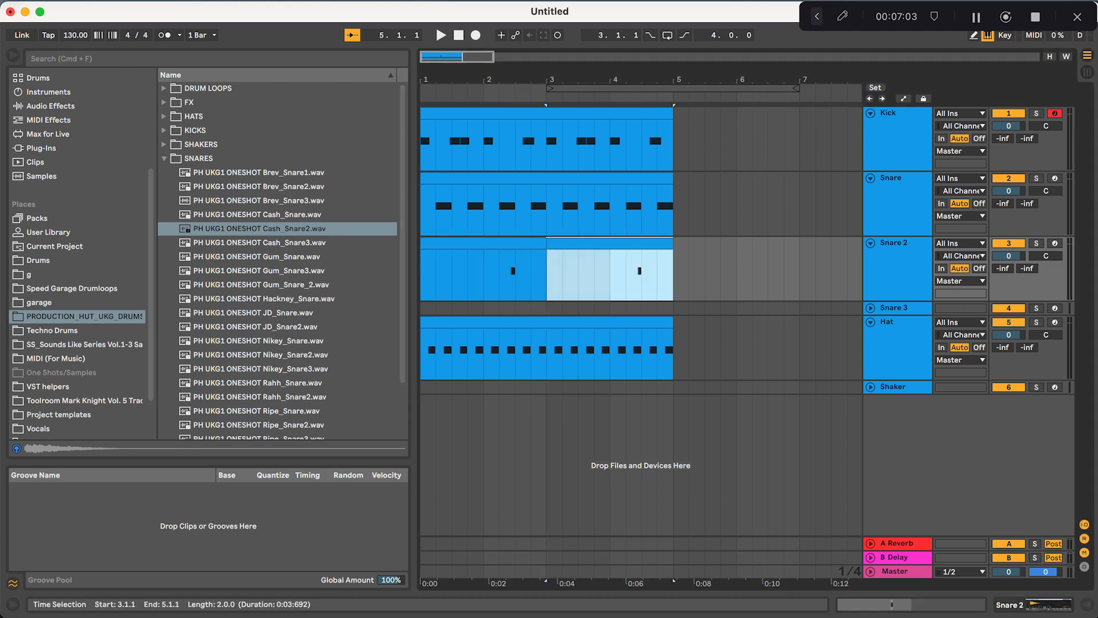
# Step: Unfold the Snare 3 track and load the sample PH UKG1 ONESHOT Cash_Snare3.wav onto it
pyautogui.click(871, 309)
pyautogui.doubleClick(894, 309)
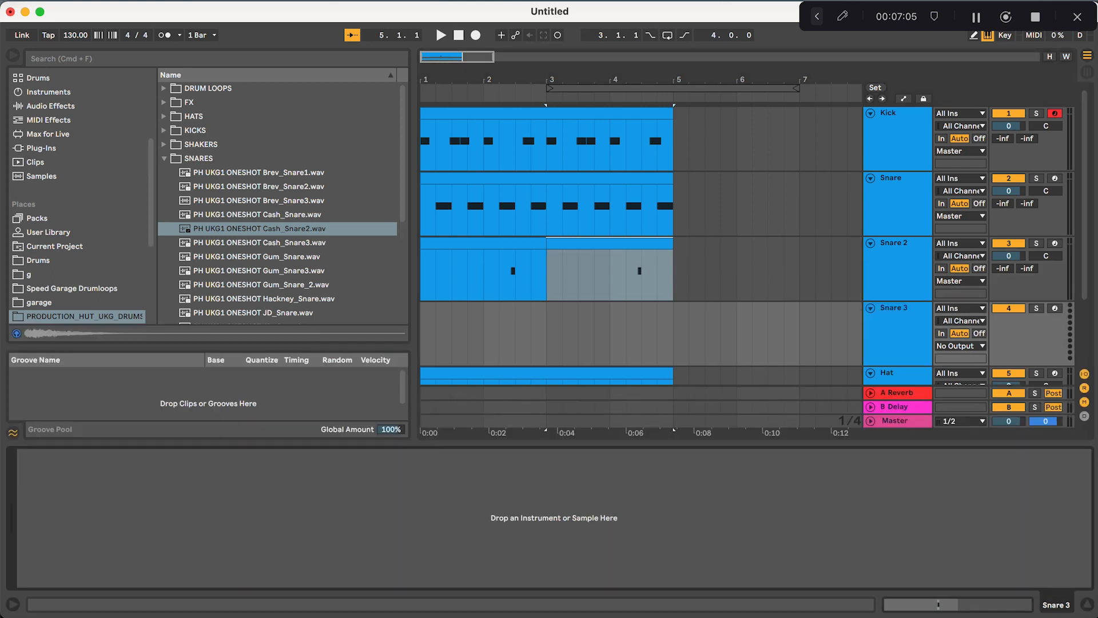
pyautogui.click(259, 243)
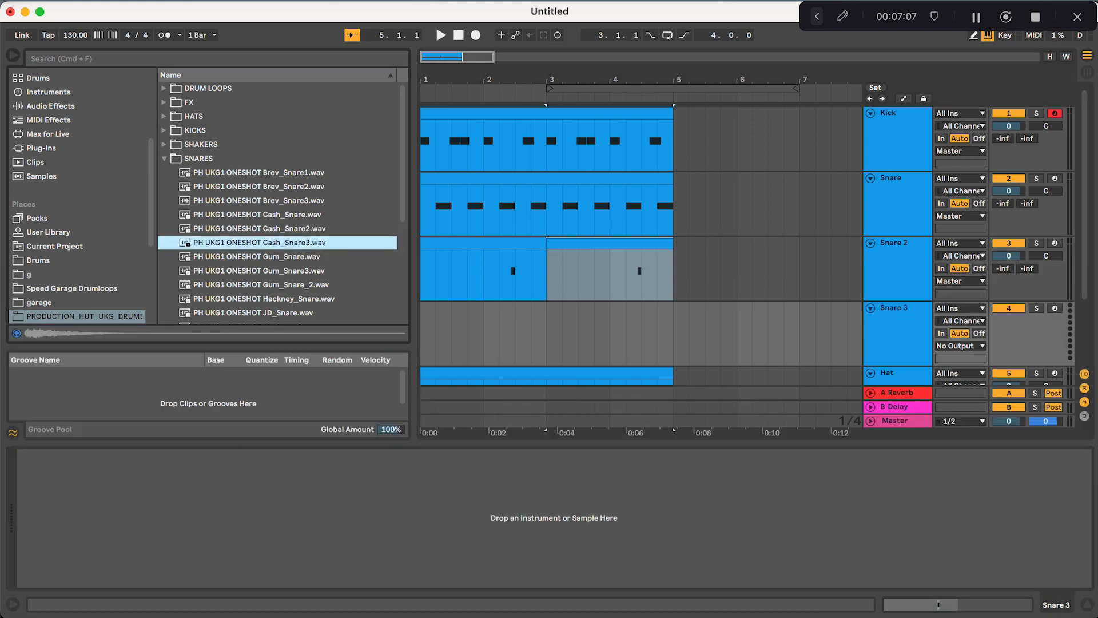
pyautogui.press('Return')
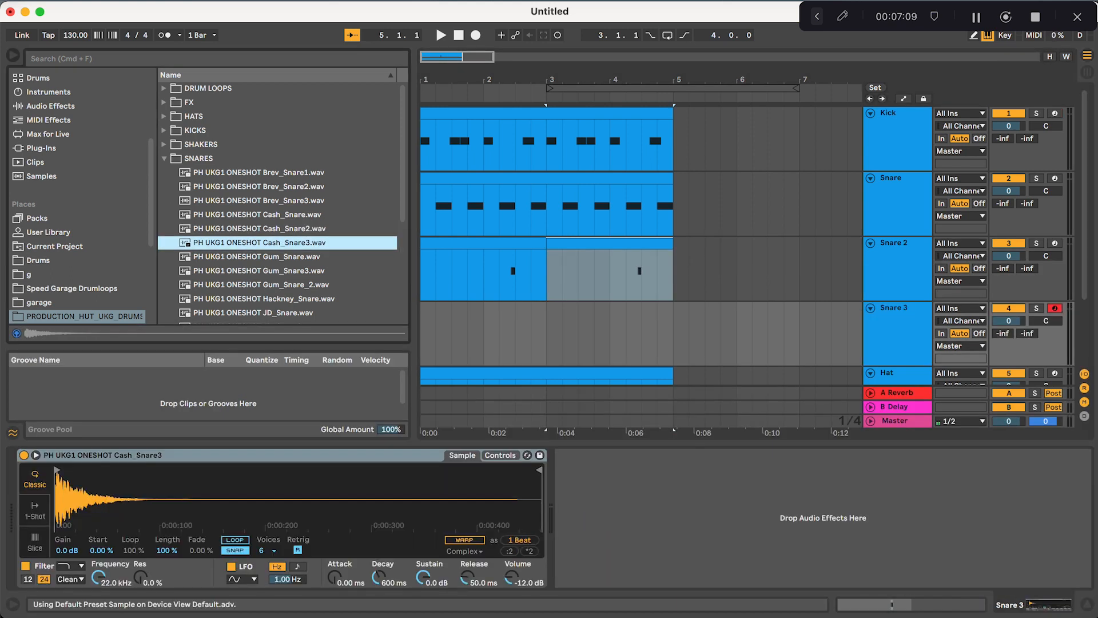
# Step: Insert an empty four-bar MIDI clip from 1.1.1 to 5.1.1 on the Snare 3 track and open its notes
pyautogui.moveTo(672, 335); pyautogui.dragTo(422, 335)
pyautogui.rightClick(470, 334)
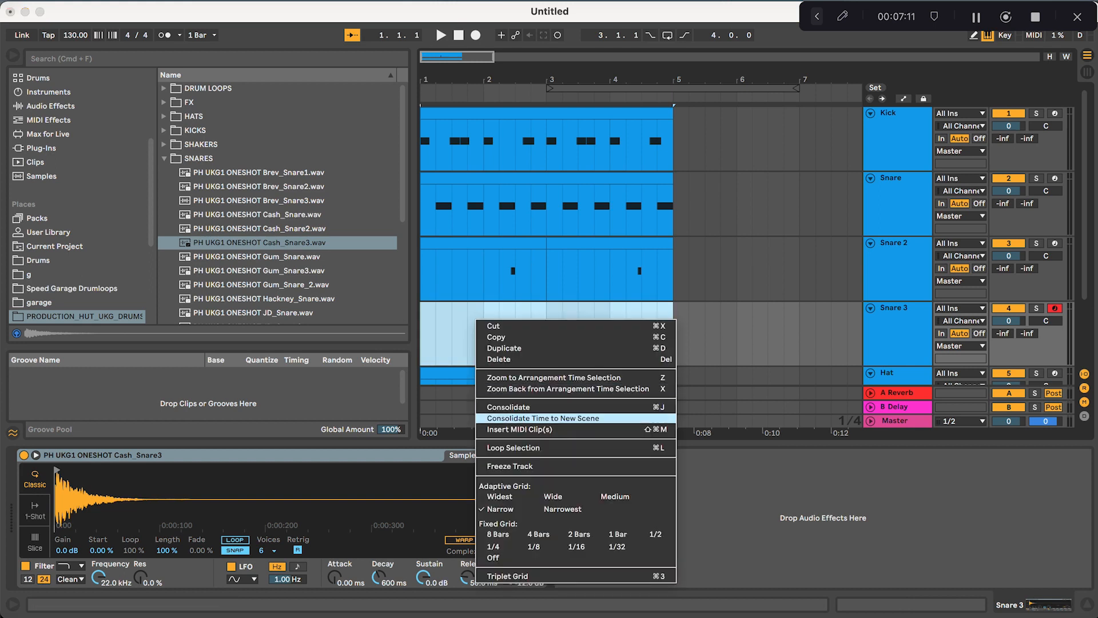
pyautogui.click(504, 446)
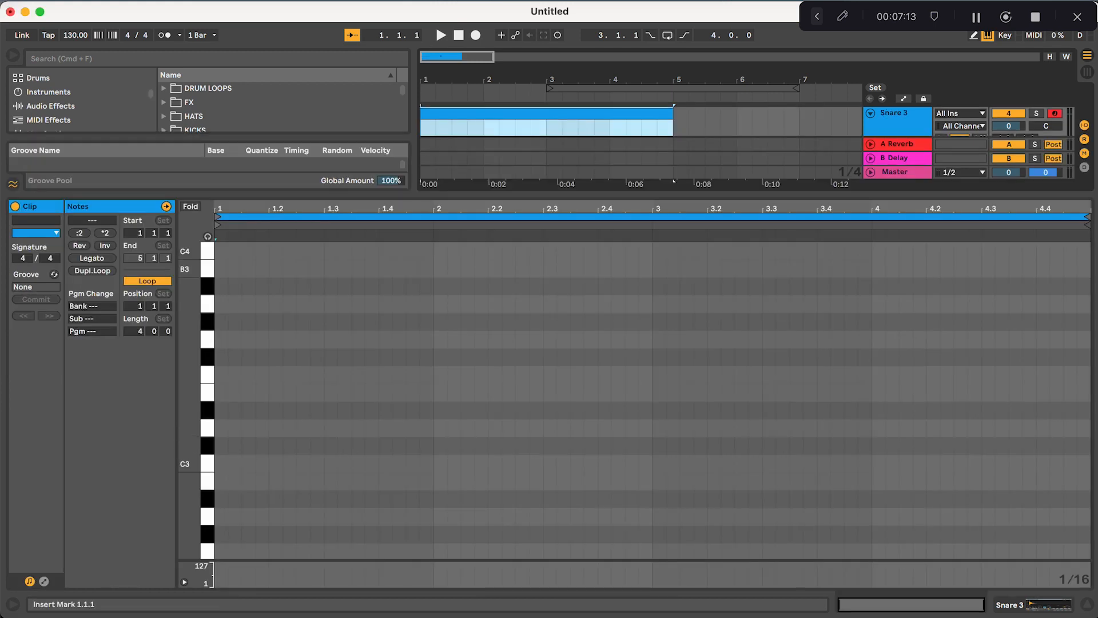
pyautogui.moveTo(674, 180); pyautogui.dragTo(673, 263)
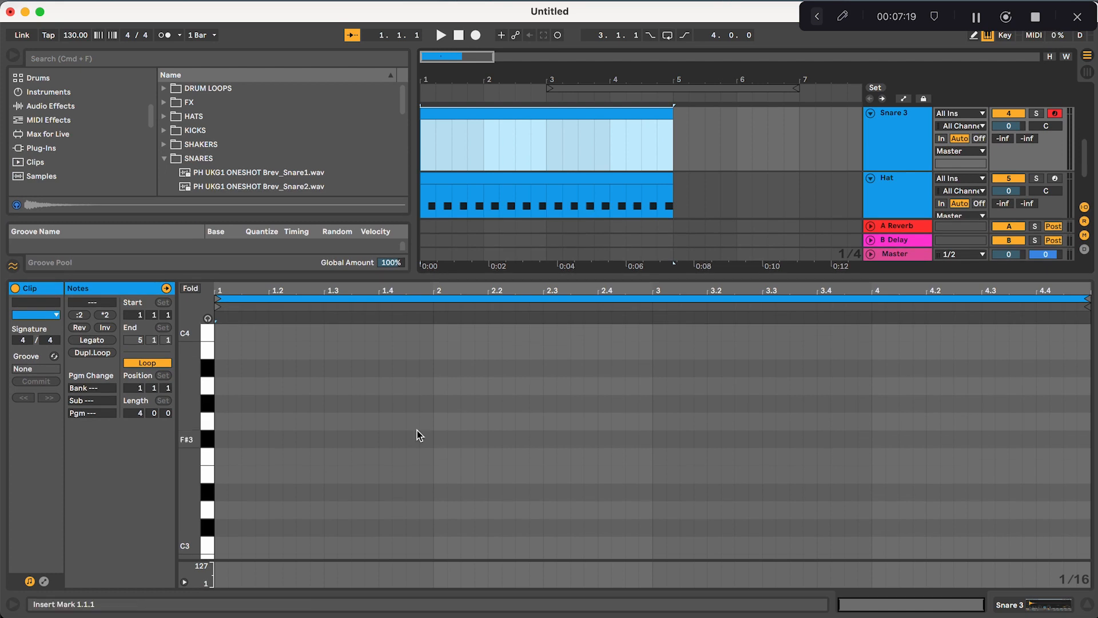
# Step: Add a sixteenth-long C3 note at 1.4.4 in the Snare 3 clip and copy it to 3.4.4 during playback
pyautogui.scroll(-2, 443, 521)
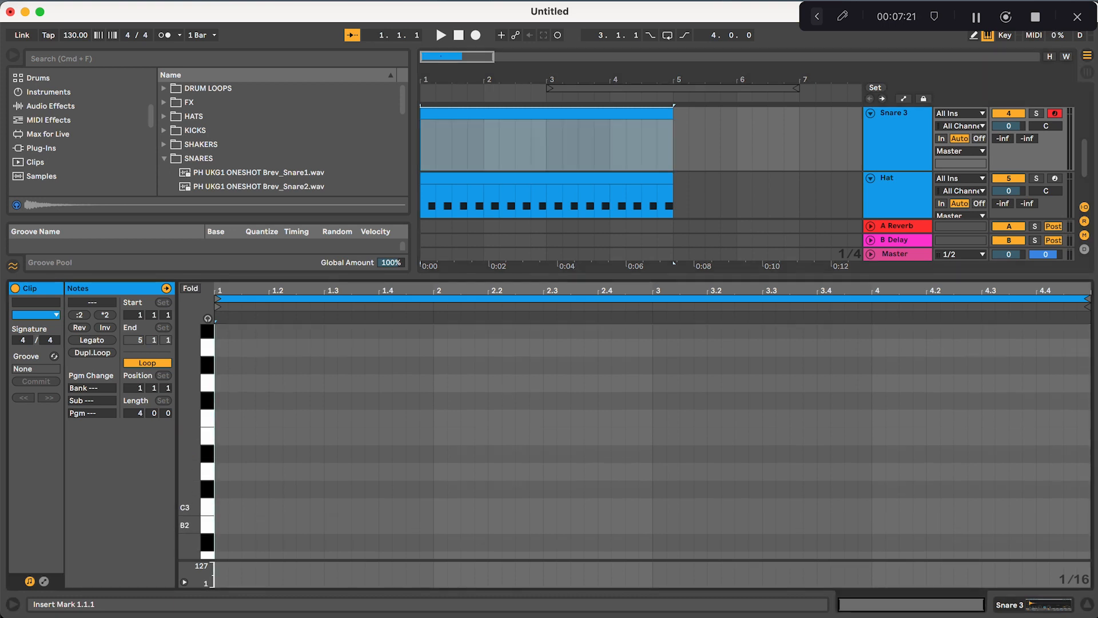
pyautogui.doubleClick(426, 505)
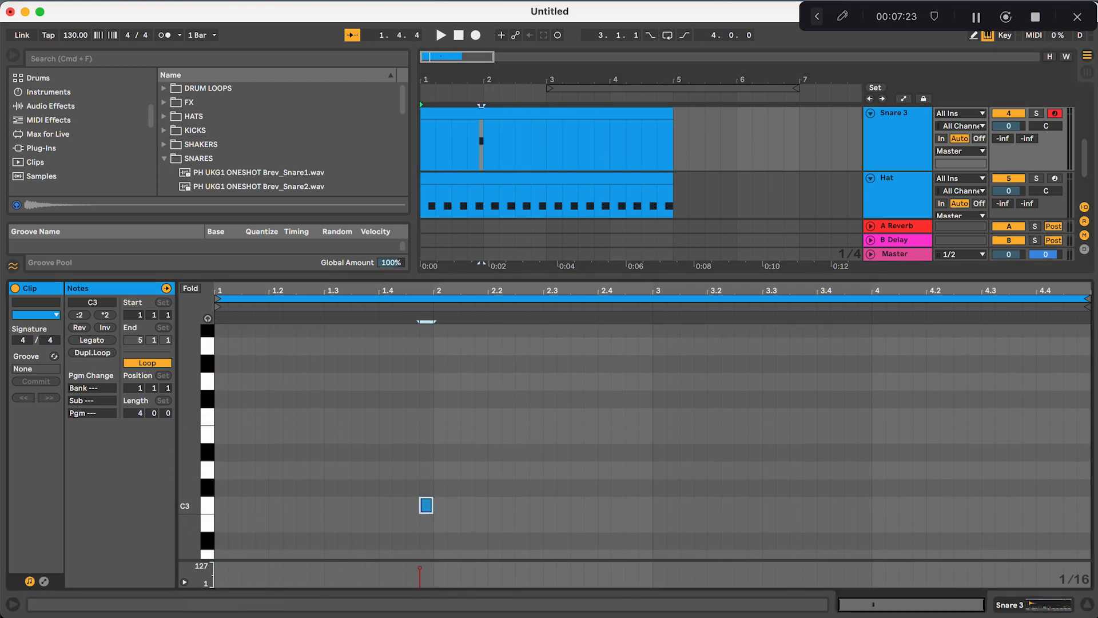
pyautogui.press('space')
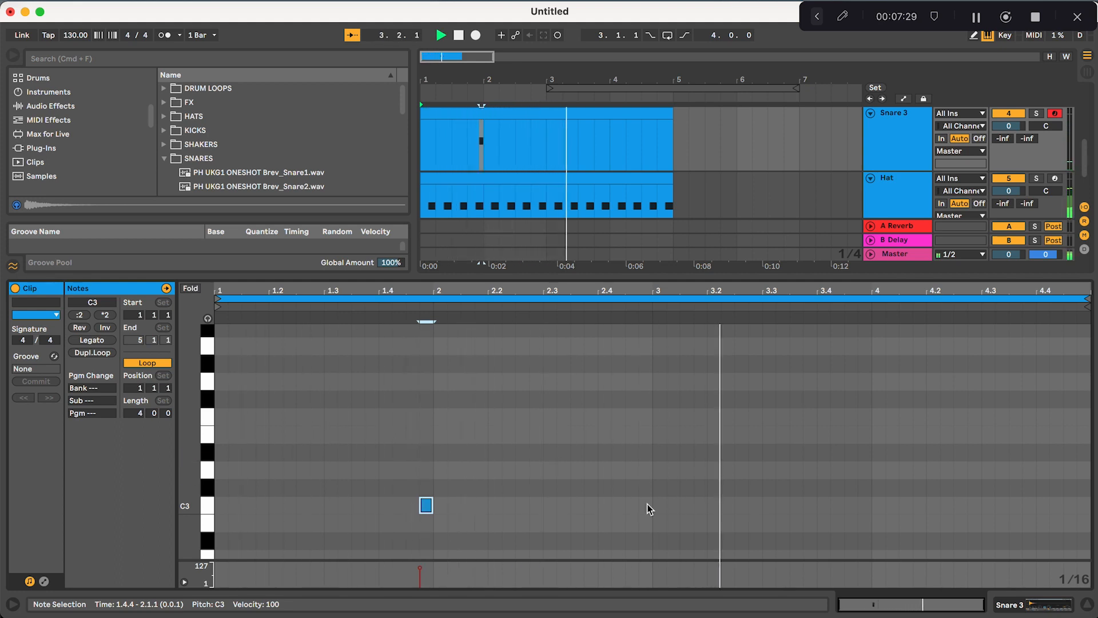
pyautogui.scroll(-1, 649, 507)
pyautogui.moveTo(426, 493); pyautogui.dragTo(864, 493)
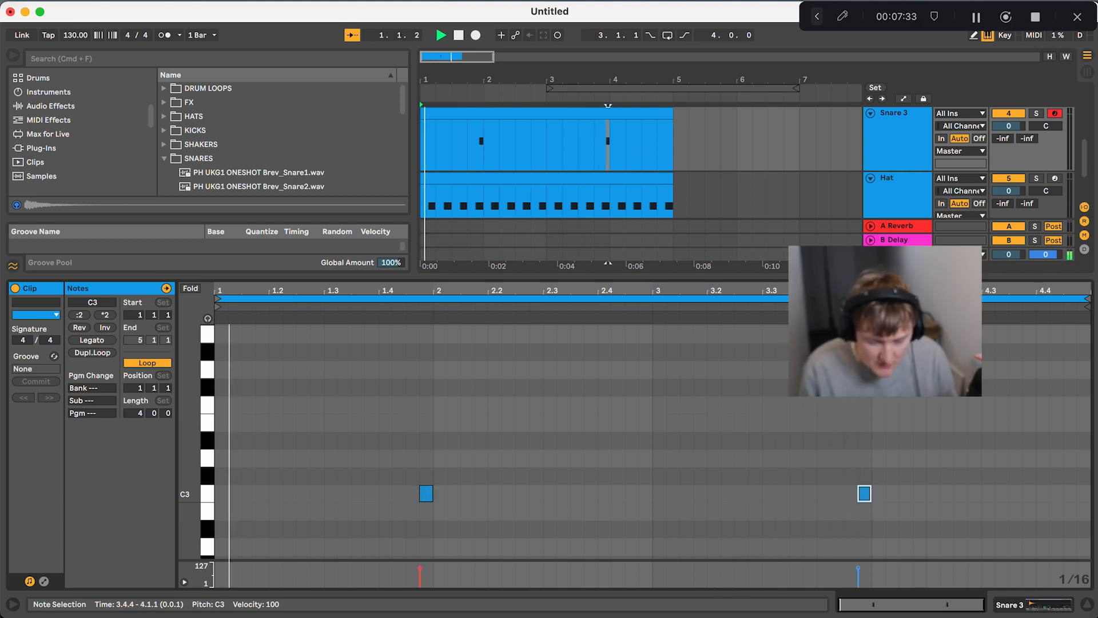
# Step: Try an extra C3 note at 1.3.2 in the Snare 3 clip, shift it to 1.2.4, and undo it
pyautogui.doubleClick(346, 494)
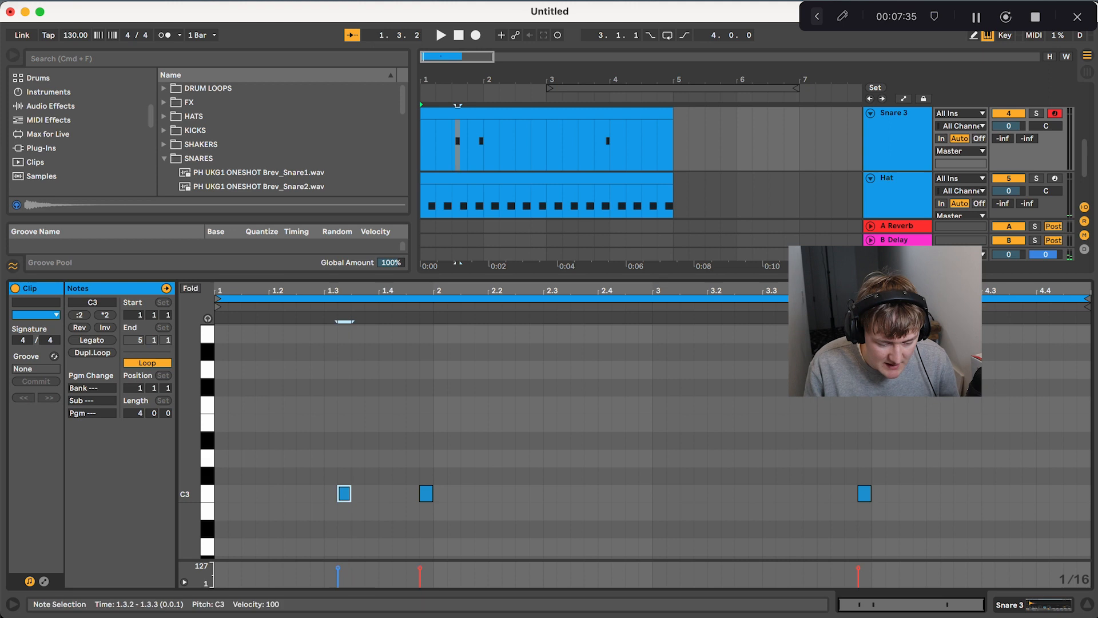
pyautogui.press('Left')
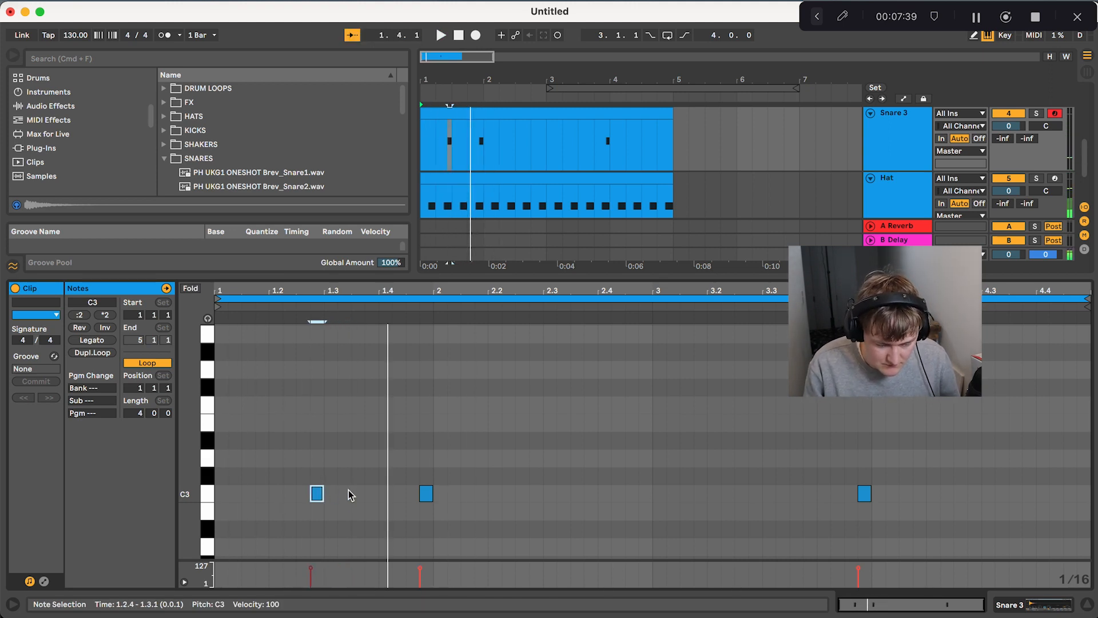
pyautogui.press('super+z')
pyautogui.press('super+z')
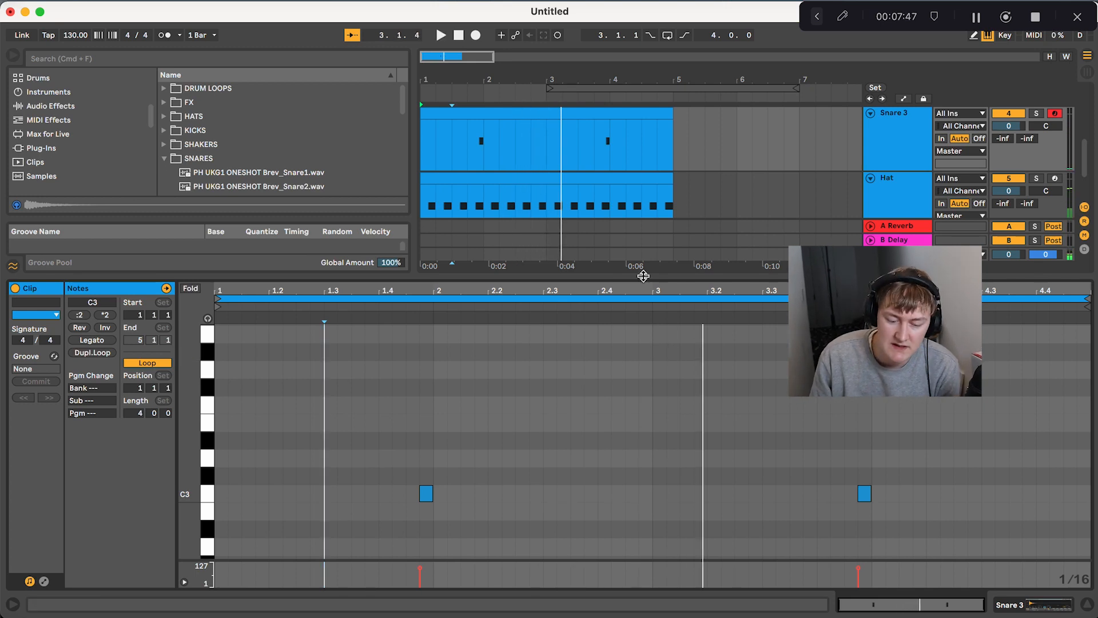
# Step: Unfold the Shaker track and audition the Swinga_Shaker and Cash_Shaker samples from the SHAKERS folder
pyautogui.moveTo(644, 276); pyautogui.dragTo(643, 591)
pyautogui.scroll(5, 499, 301)
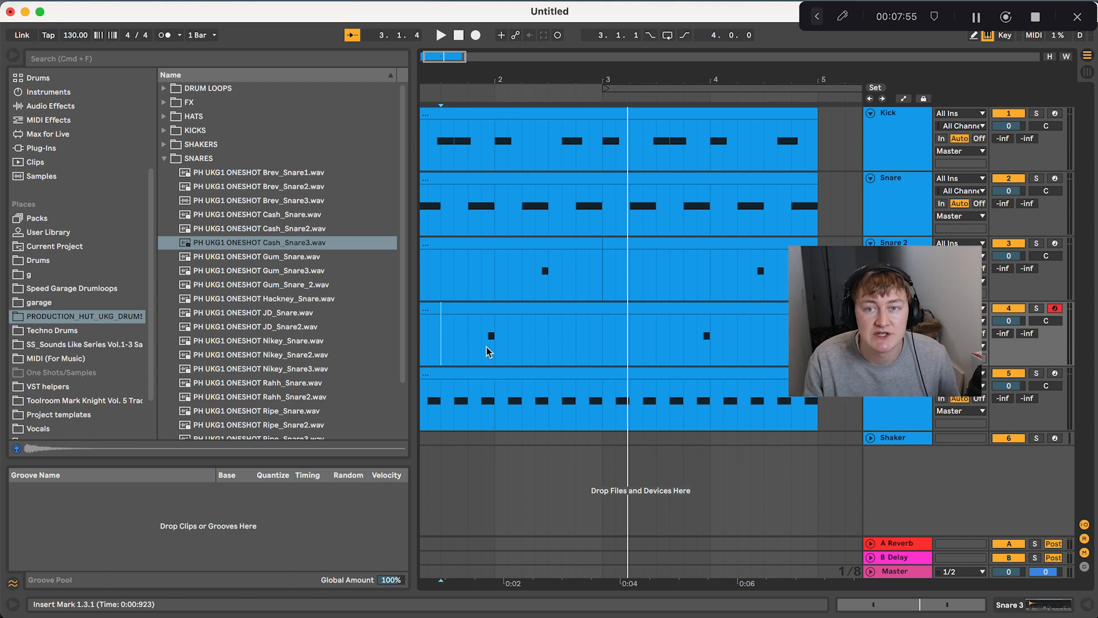
pyautogui.click(870, 437)
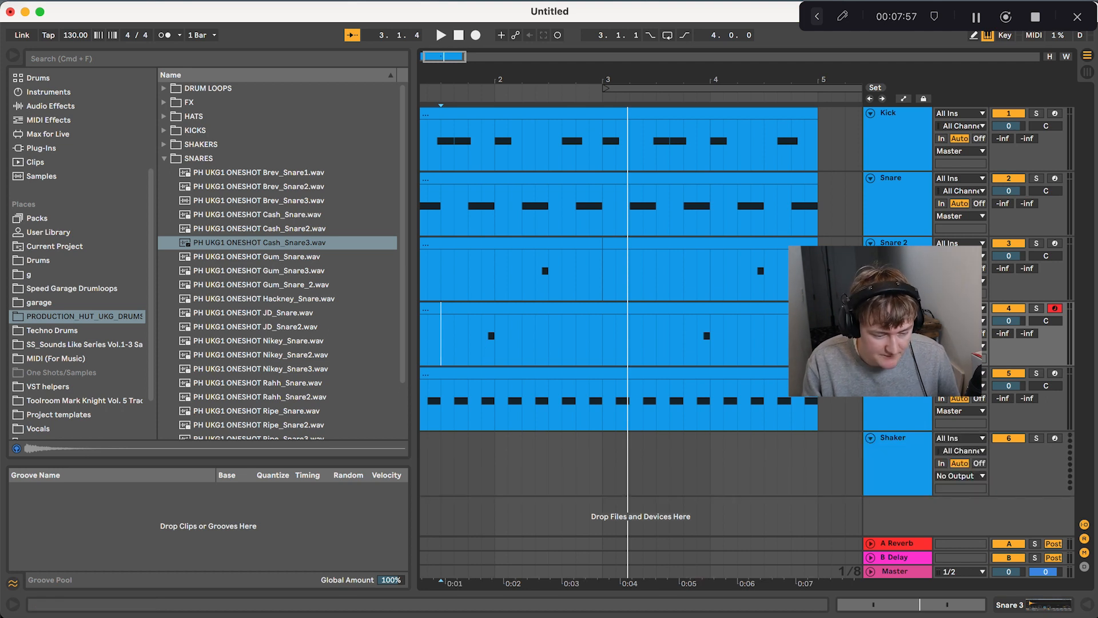
pyautogui.scroll(-2, 261, 247)
pyautogui.click(261, 247)
pyautogui.scroll(2, 261, 248)
pyautogui.click(164, 144)
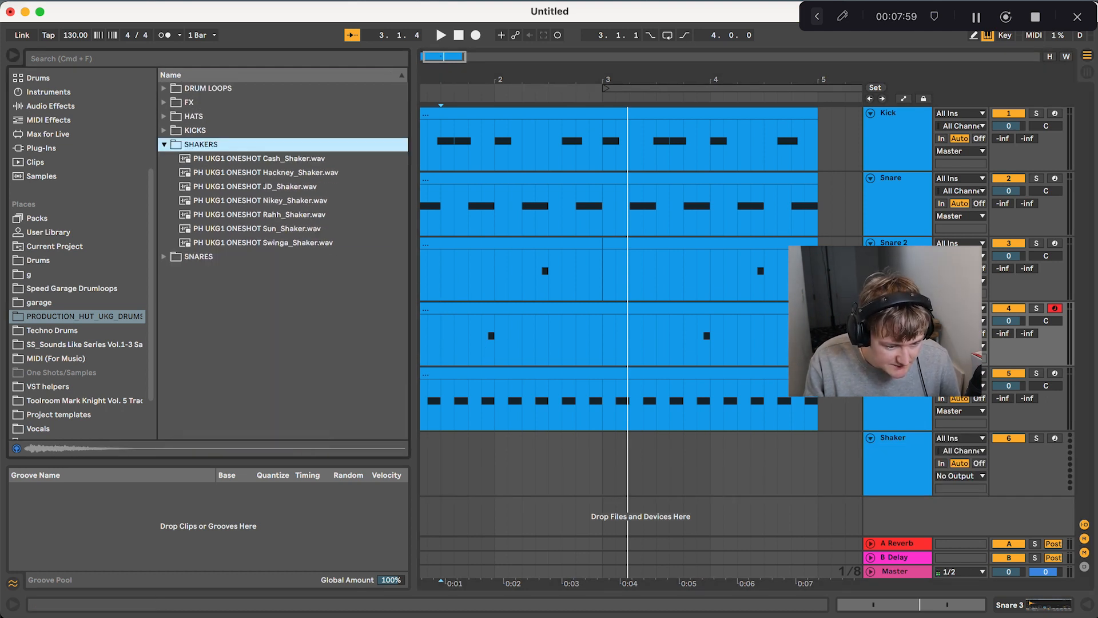
pyautogui.click(262, 242)
pyautogui.click(259, 158)
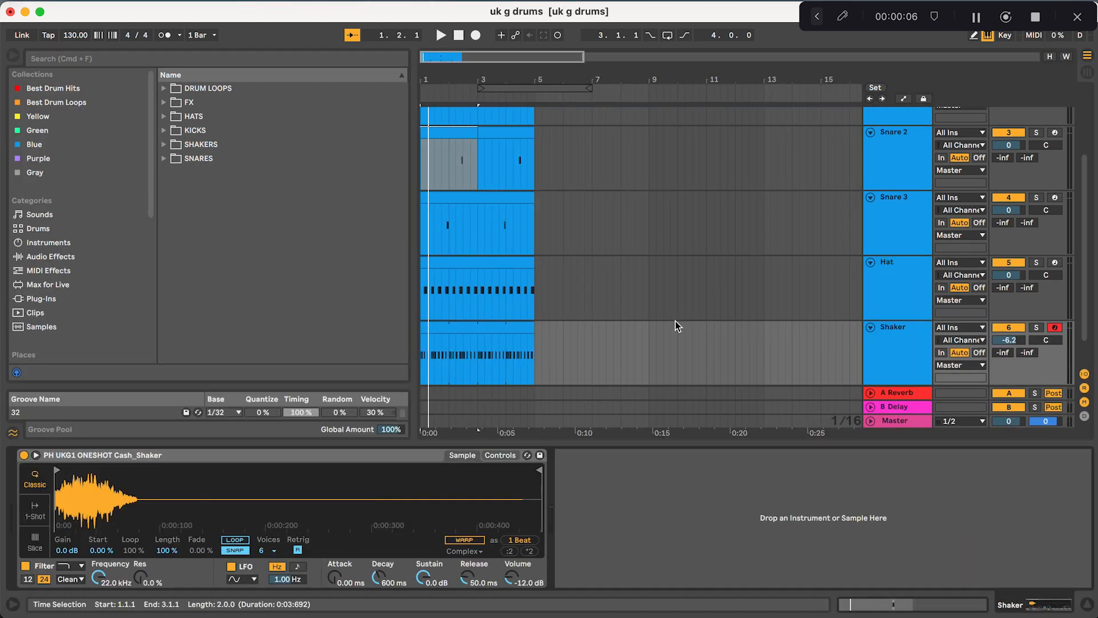
# Step: Open the Shaker clip's notes, play back the pattern and set the Shaker track volume to -7.5
pyautogui.doubleClick(503, 327)
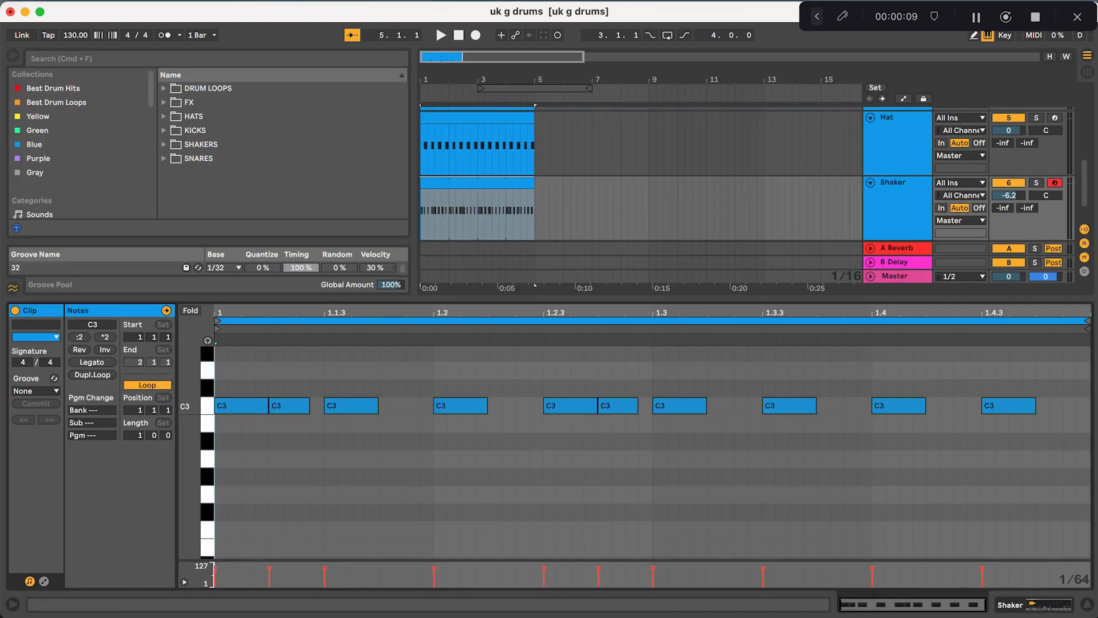
pyautogui.press('space')
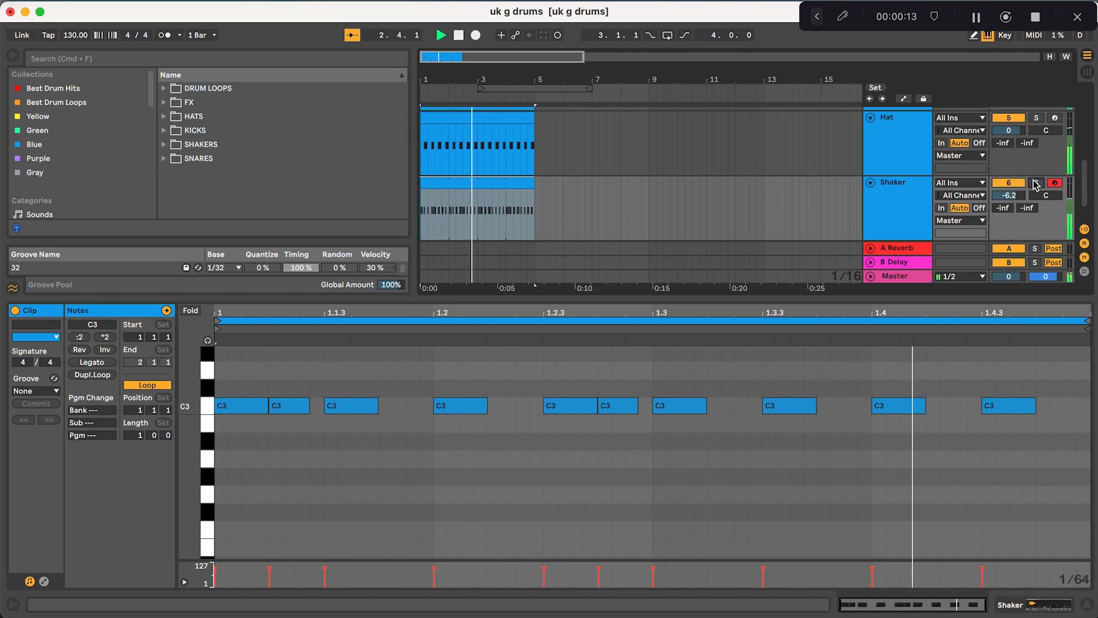
pyautogui.moveTo(1008, 194); pyautogui.dragTo(1010, 198)
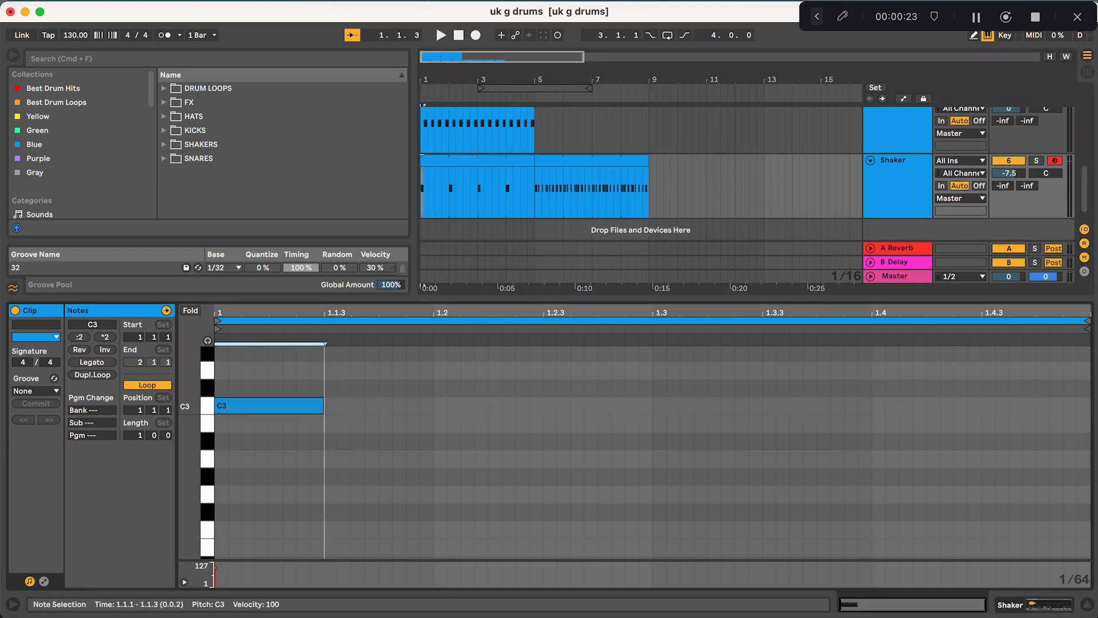
# Step: Duplicate the eighth-long C3 shaker note at 1.1.1 repeatedly to fill the one-bar clip, and play it back
pyautogui.press('super+d')
pyautogui.press('super+d')
pyautogui.press('super+d')
pyautogui.press('super+d')
pyautogui.press('super+d')
pyautogui.press('space')
pyautogui.press('super+d')
pyautogui.press('super+d')
pyautogui.press('super+d')
pyautogui.press('space')
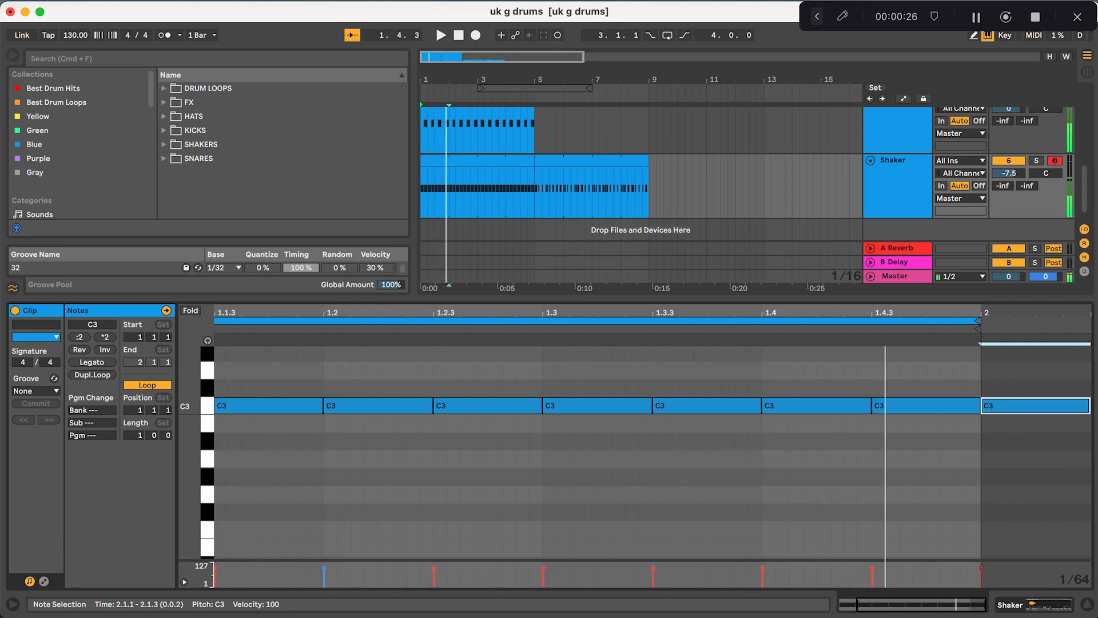
pyautogui.scroll(-2, 342, 430)
pyautogui.scroll(1, 342, 430)
pyautogui.press('space')
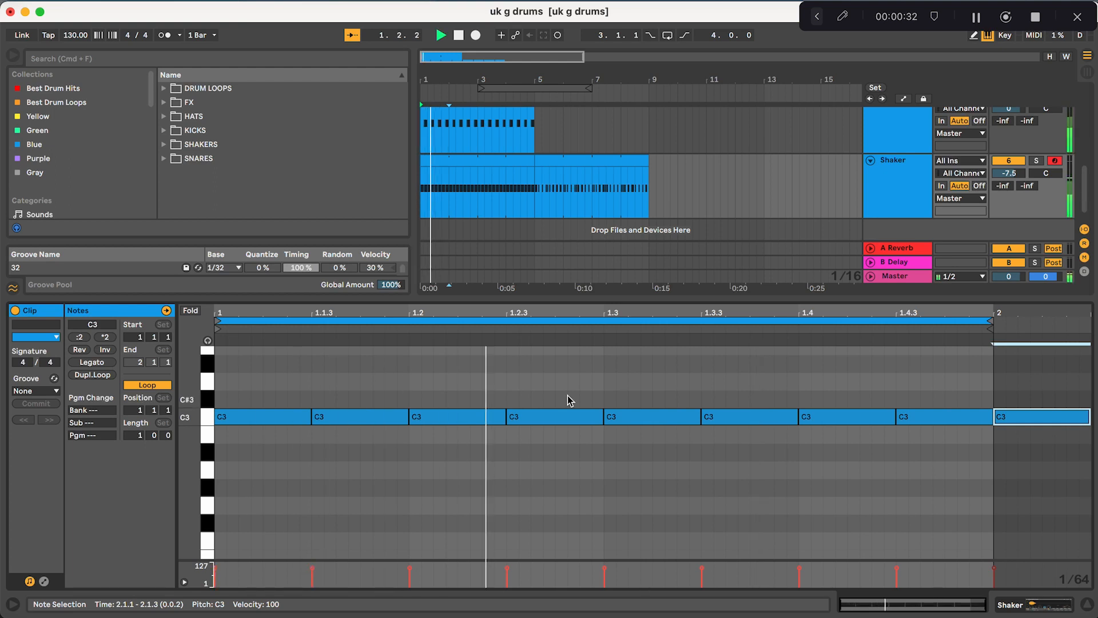
# Step: Remove the C3 shaker note at 1.3.1, rework beat one into sixteenth notes at 1.1.1, 1.1.2 and 1.1.3, and start playback
pyautogui.doubleClick(652, 417)
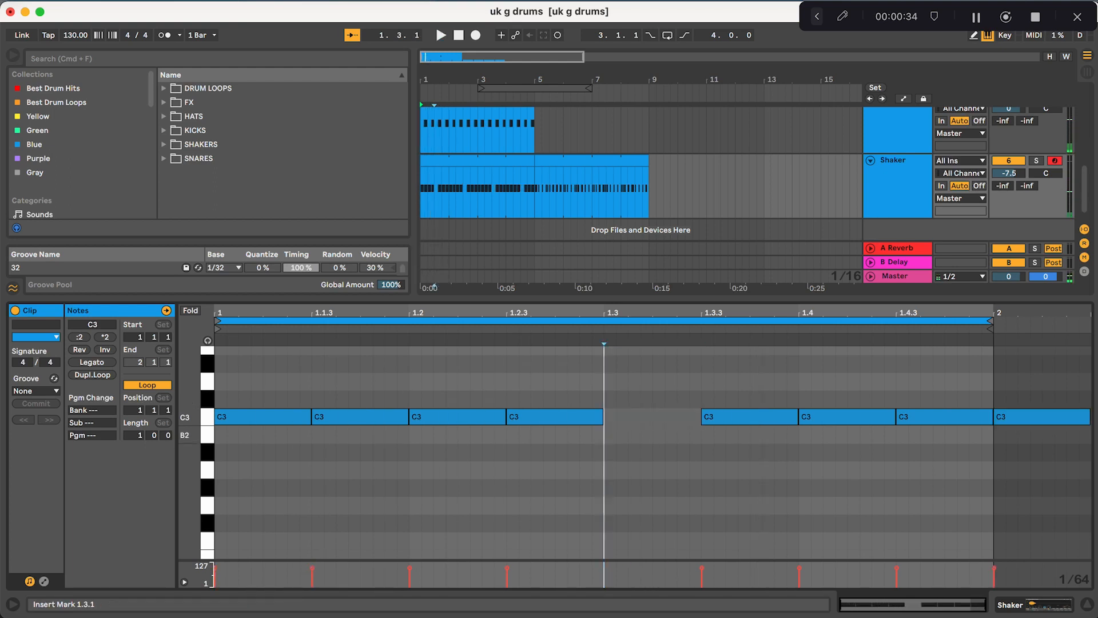
pyautogui.moveTo(406, 417); pyautogui.dragTo(287, 417)
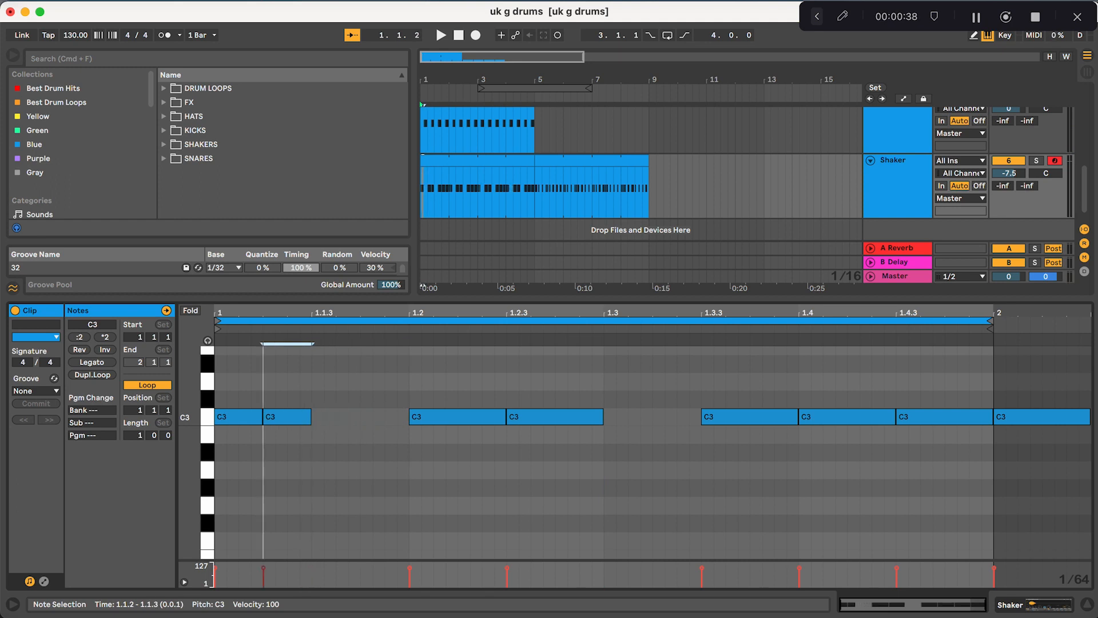
pyautogui.press('super+d')
pyautogui.press('space')
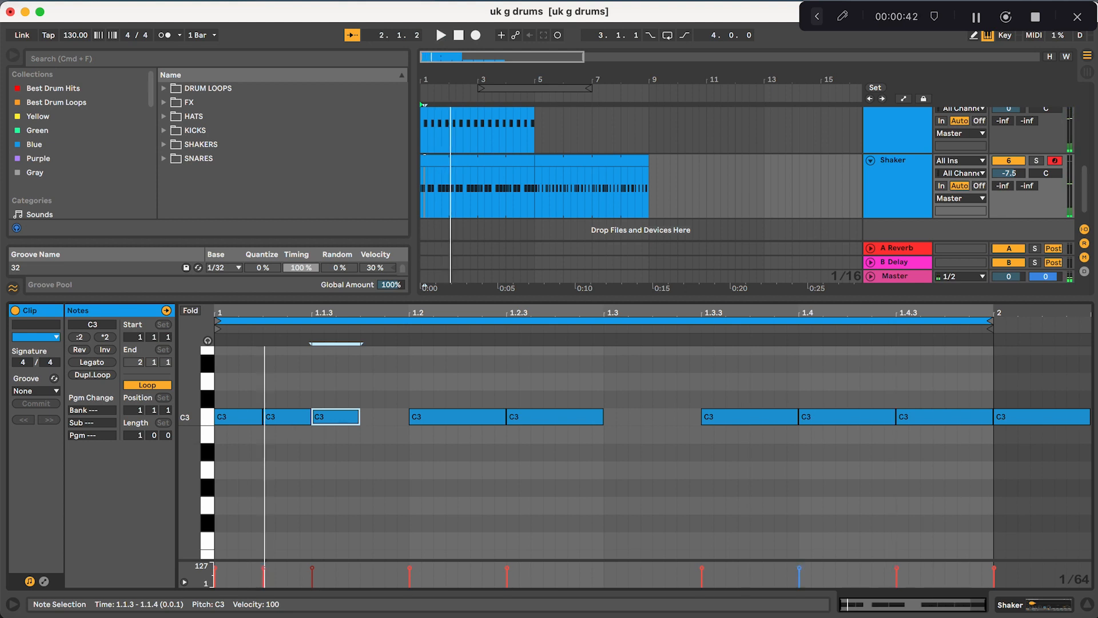
# Step: Split the C3 shaker note at 1.4.1 into two sixteenth notes at 1.4.1 and 1.4.2, and play the pattern back
pyautogui.moveTo(894, 417)
pyautogui.mouseDown()
pyautogui.moveTo(848, 417)
pyautogui.moveTo(895, 416)
pyautogui.mouseUp()
pyautogui.doubleClick(857, 417)
pyautogui.press('space')
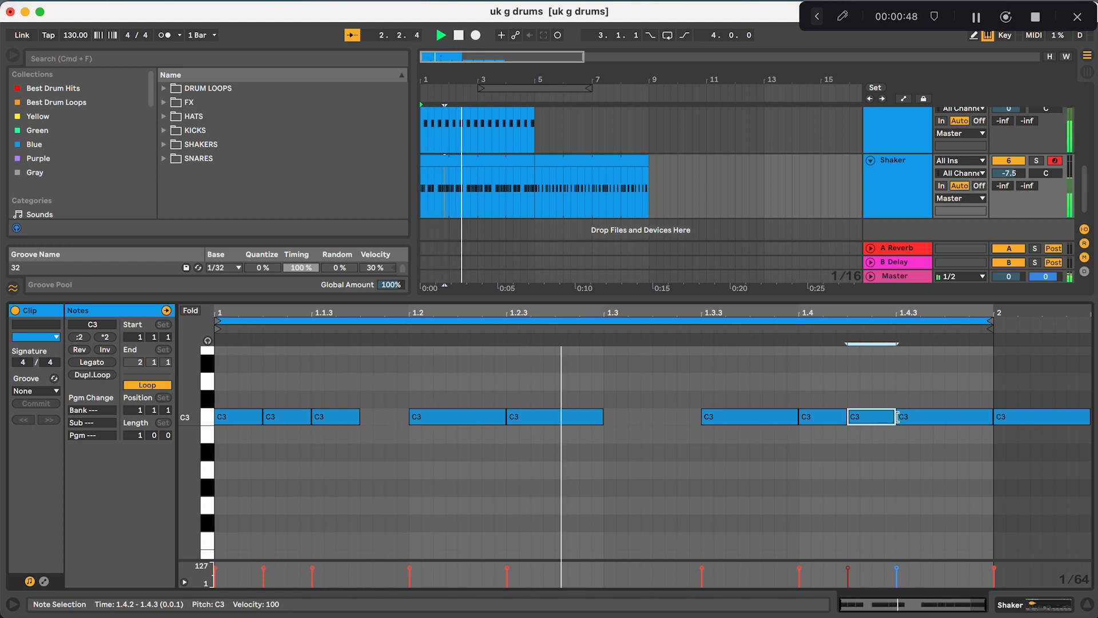
# Step: Move the four-bar Shaker clip from bar 5 to bar 1, replacing the clip there, and play the pattern back
pyautogui.press('space')
pyautogui.click(592, 161)
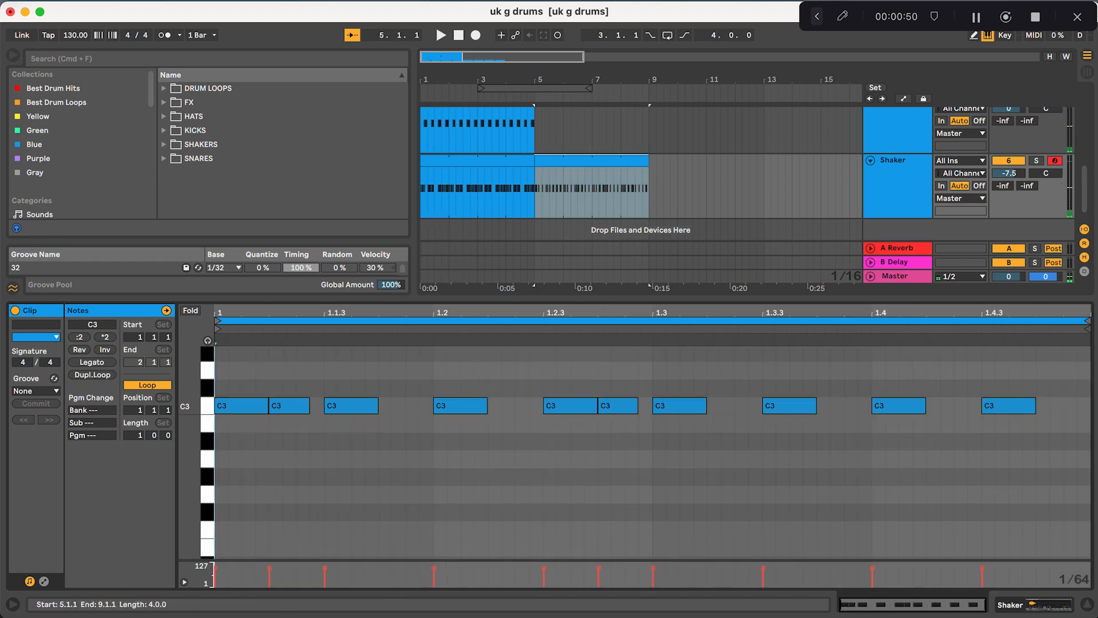
pyautogui.moveTo(592, 161); pyautogui.dragTo(478, 161)
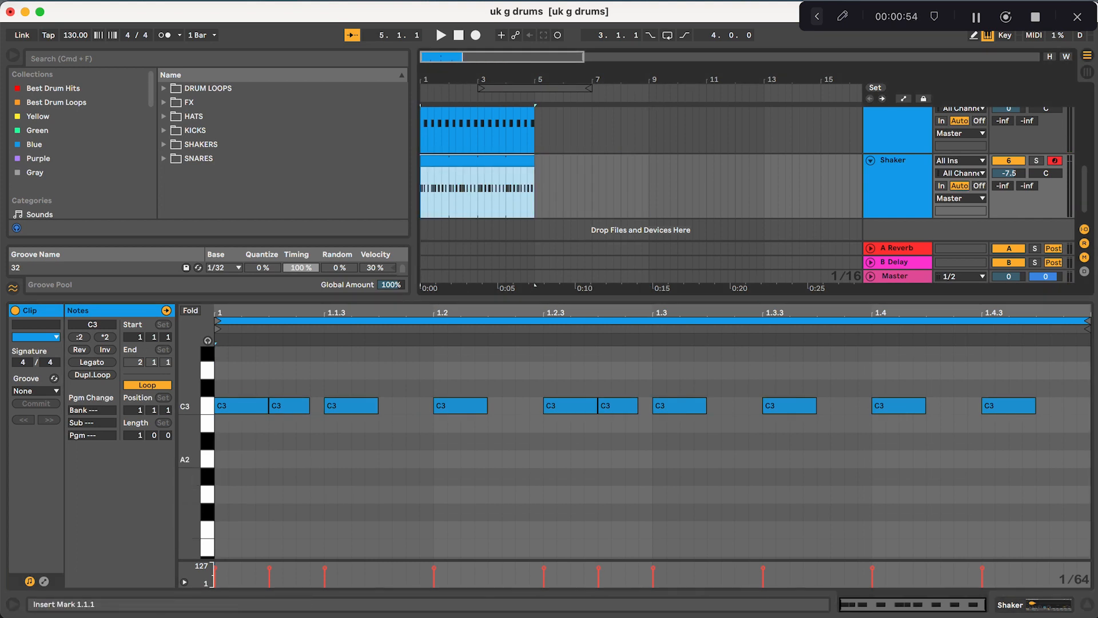
pyautogui.press('space')
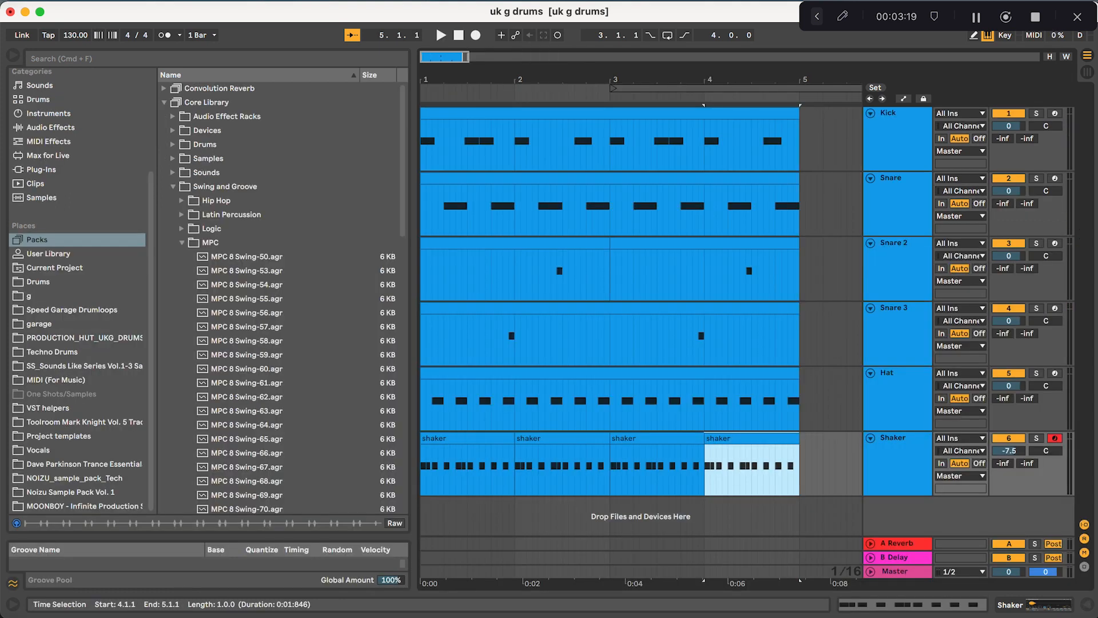
# Step: Open the Snare clip and give it the MPC 8 Swing-68 groove from the Core Library's Swing and Groove MPC folder
pyautogui.doubleClick(504, 182)
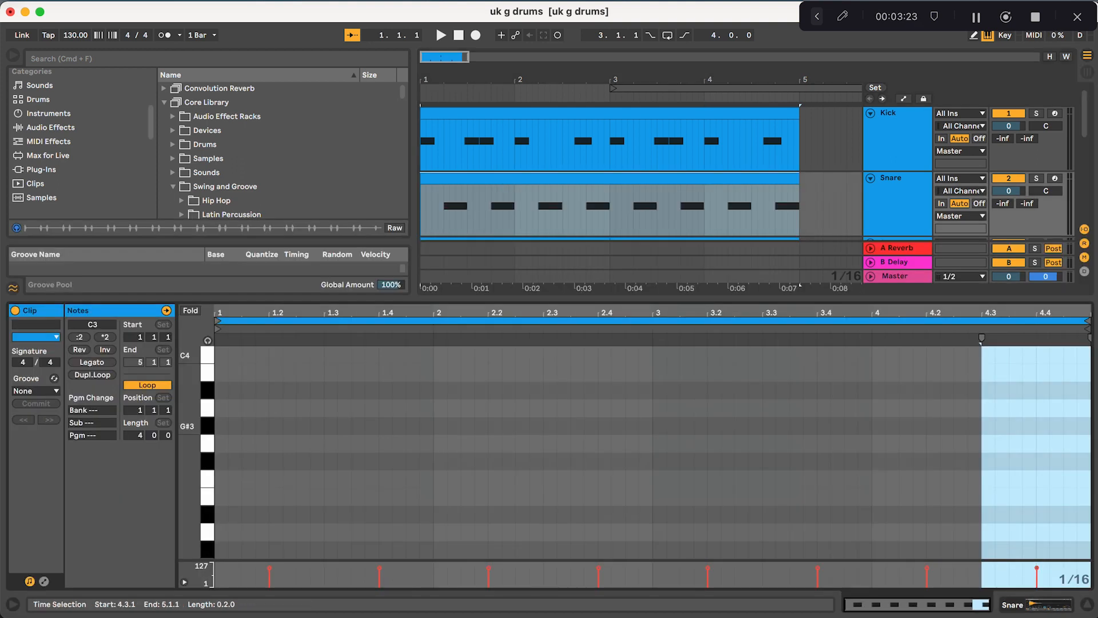
pyautogui.click(55, 378)
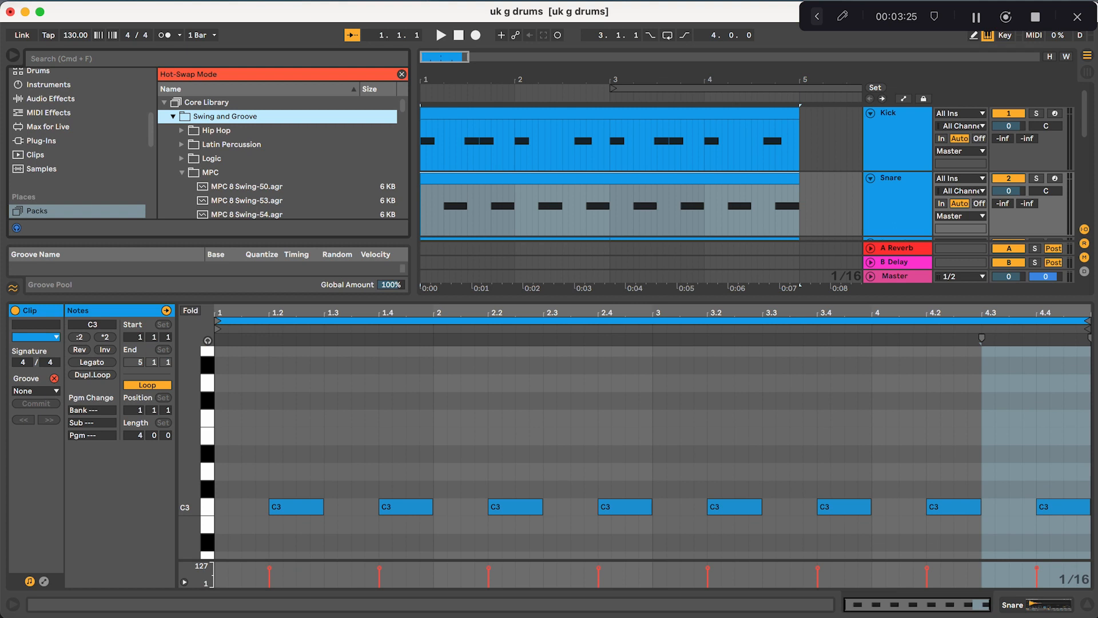
pyautogui.scroll(-2, 271, 198)
pyautogui.scroll(-10, 265, 184)
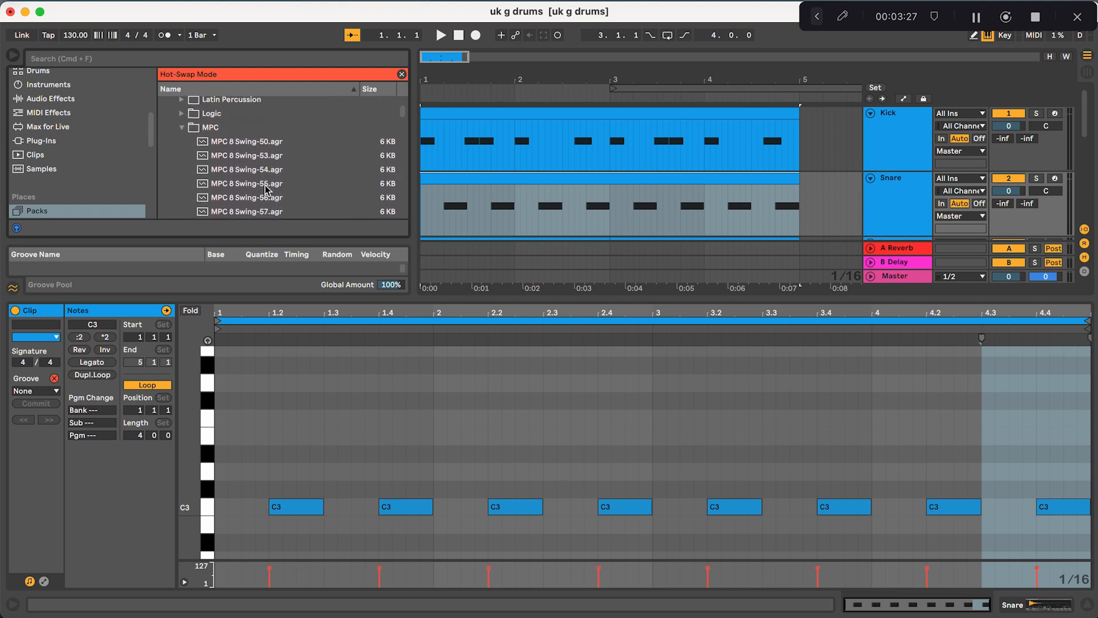
pyautogui.scroll(-7, 265, 184)
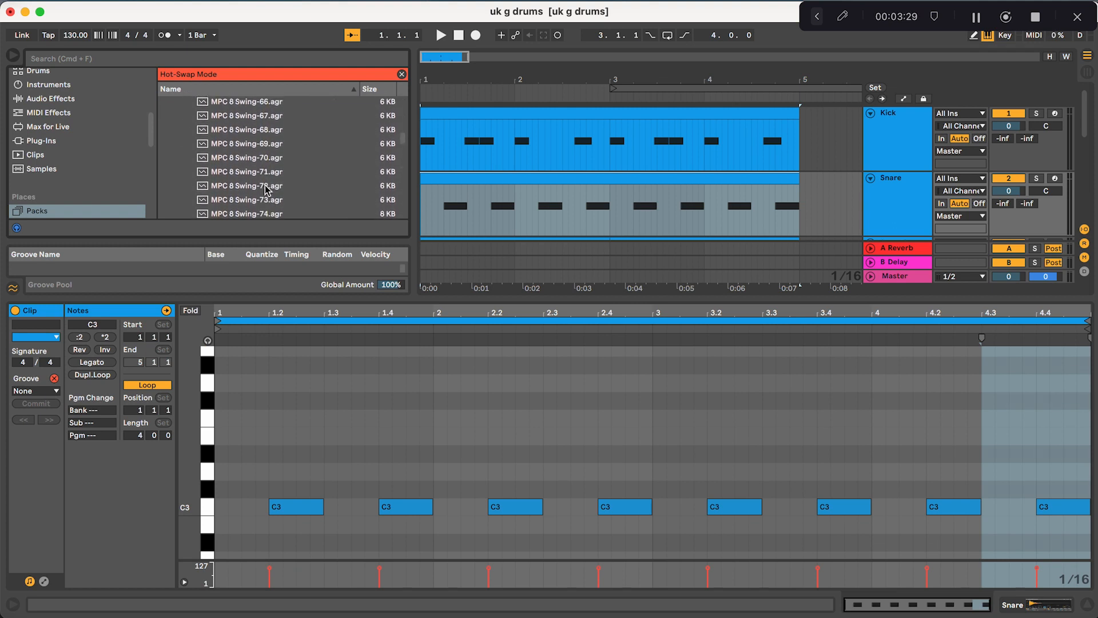
pyautogui.scroll(2, 266, 189)
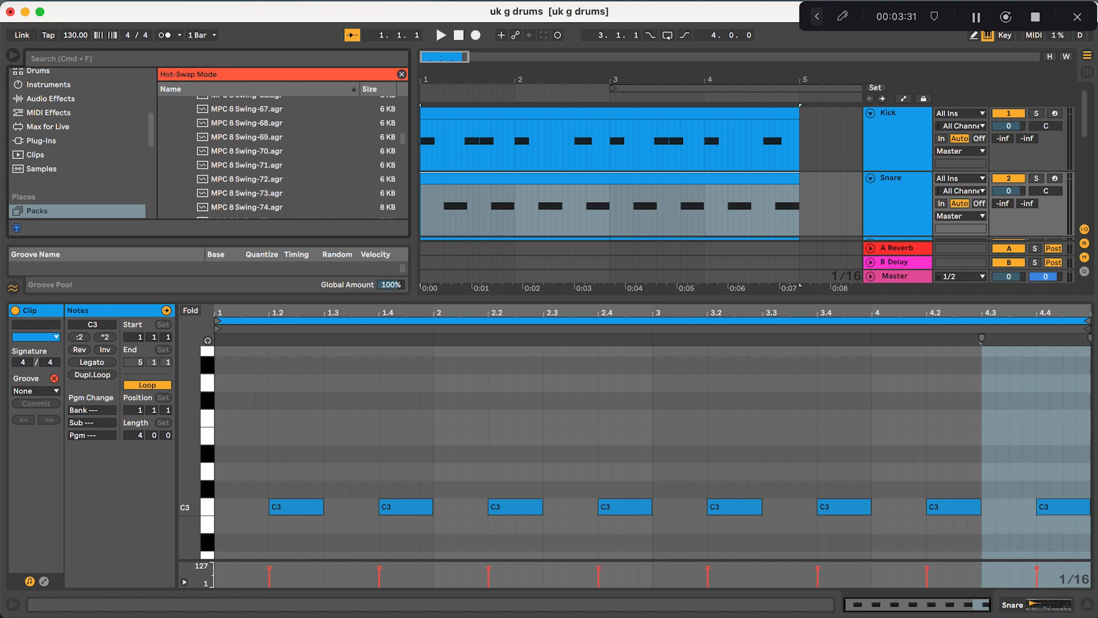
pyautogui.doubleClick(267, 122)
# Step: Browse the MPC 8 Swing grooves and audition MPC 8 Swing-75, MPC 8 Swing-50 and MPC 8 Swing-68
pyautogui.scroll(-3, 288, 176)
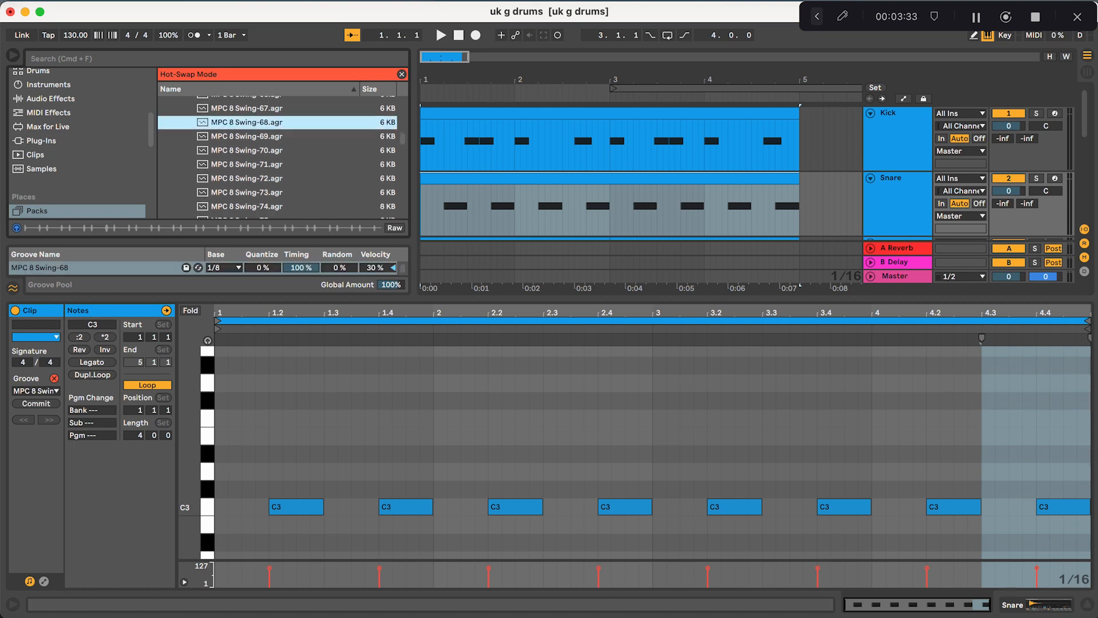
pyautogui.scroll(3, 287, 175)
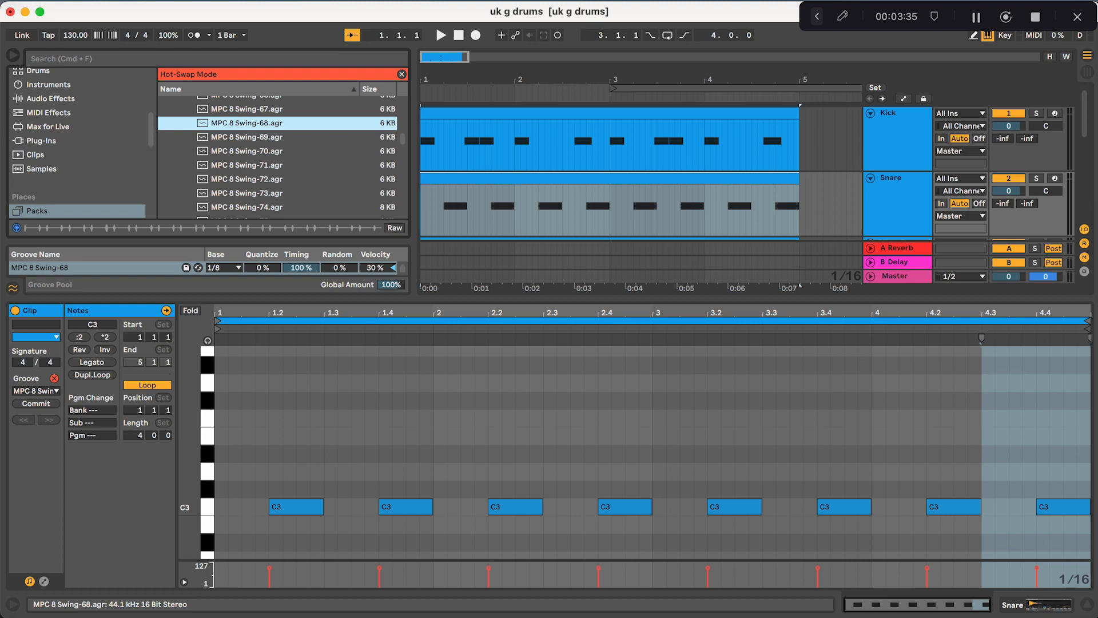
pyautogui.scroll(-2, 267, 189)
pyautogui.click(266, 191)
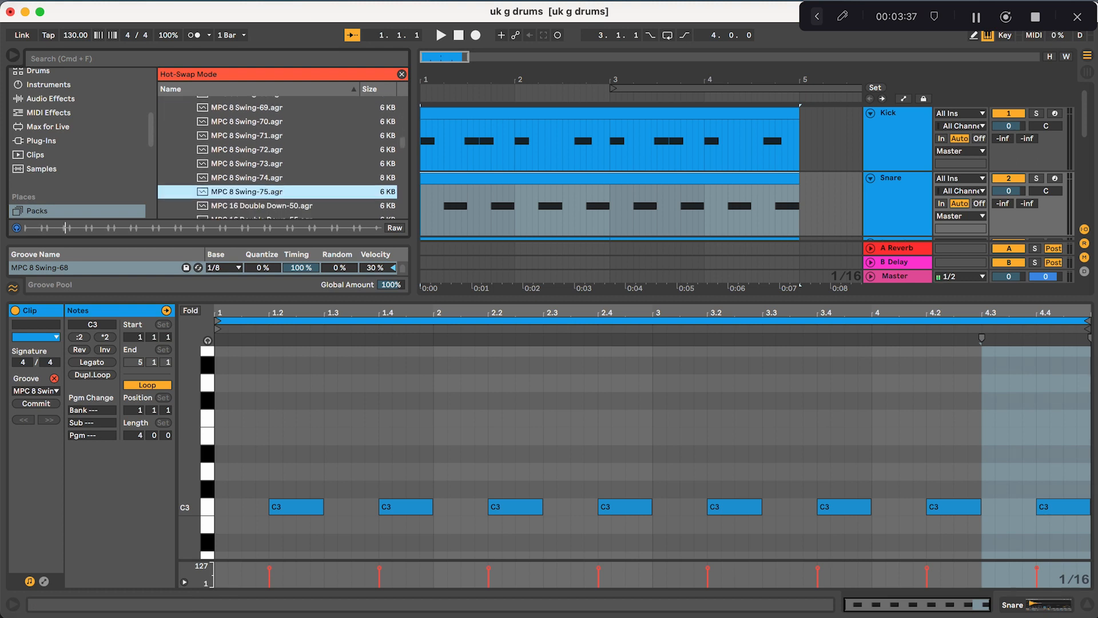
pyautogui.scroll(10, 309, 147)
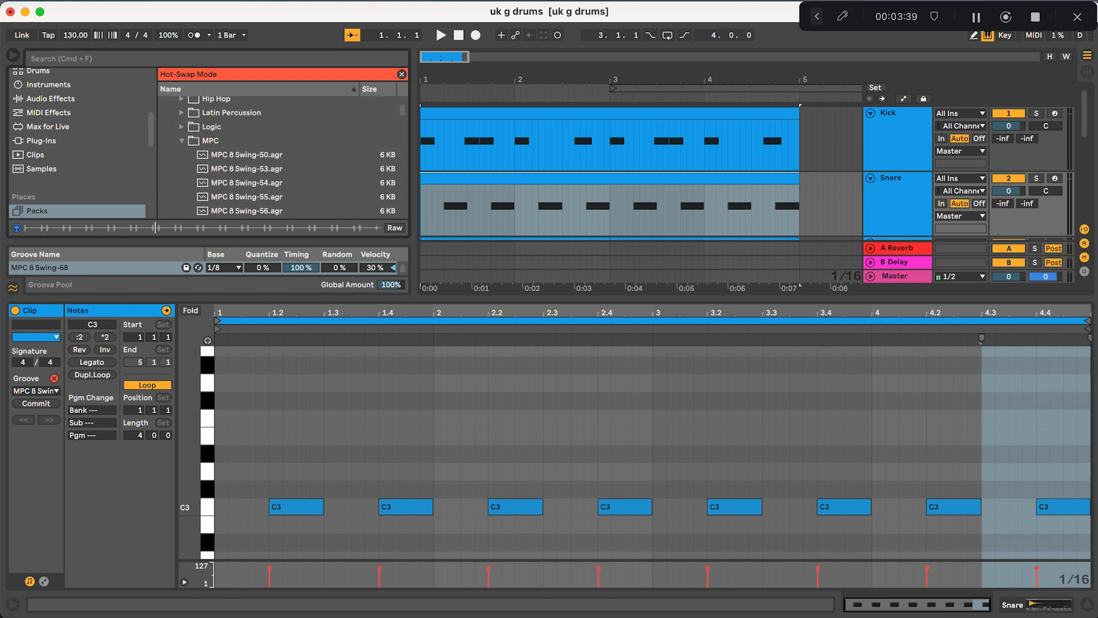
pyautogui.click(284, 156)
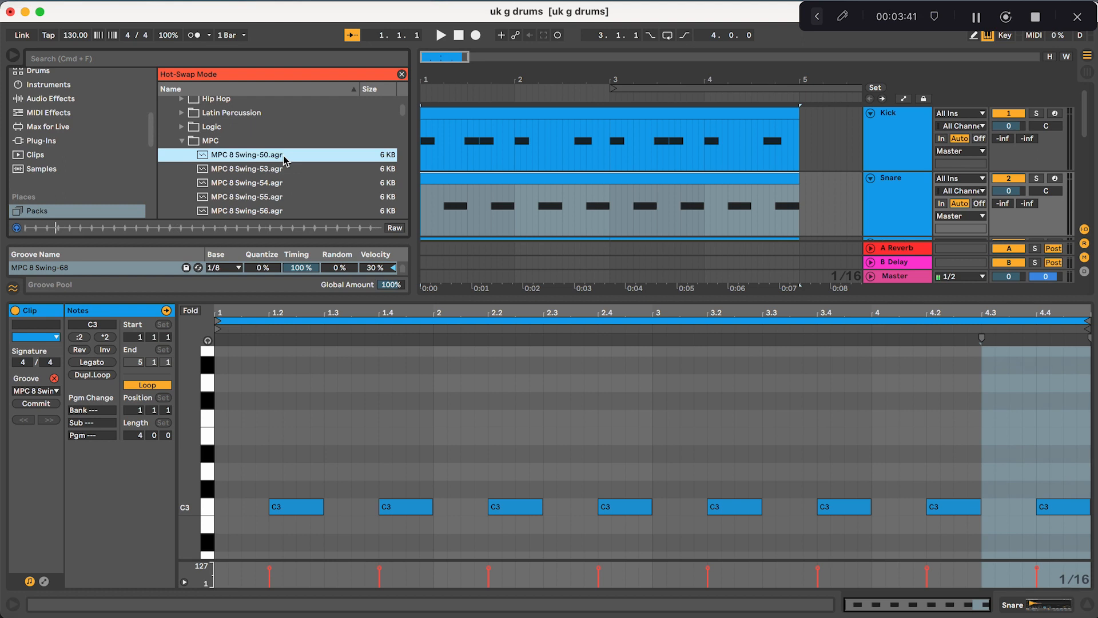
pyautogui.scroll(-14, 284, 172)
pyautogui.scroll(-3, 284, 201)
pyautogui.scroll(2, 281, 163)
pyautogui.click(281, 160)
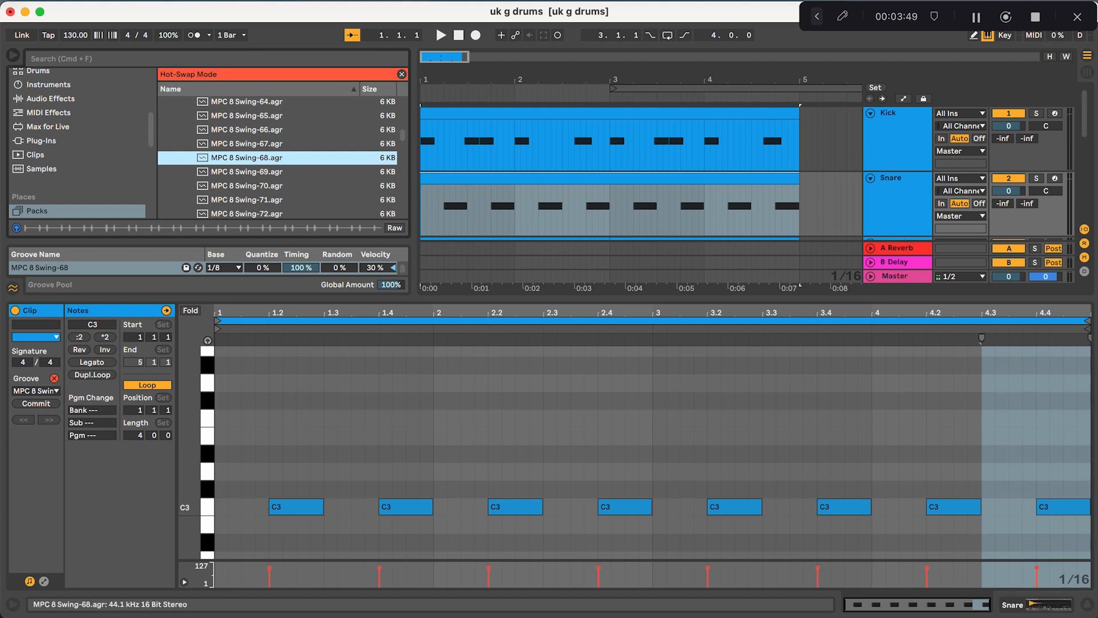
# Step: Set the base of the MPC 8 Swing-68 groove to 1/32 and apply that groove to the first Snare 2 clip
pyautogui.click(223, 267)
pyautogui.click(216, 334)
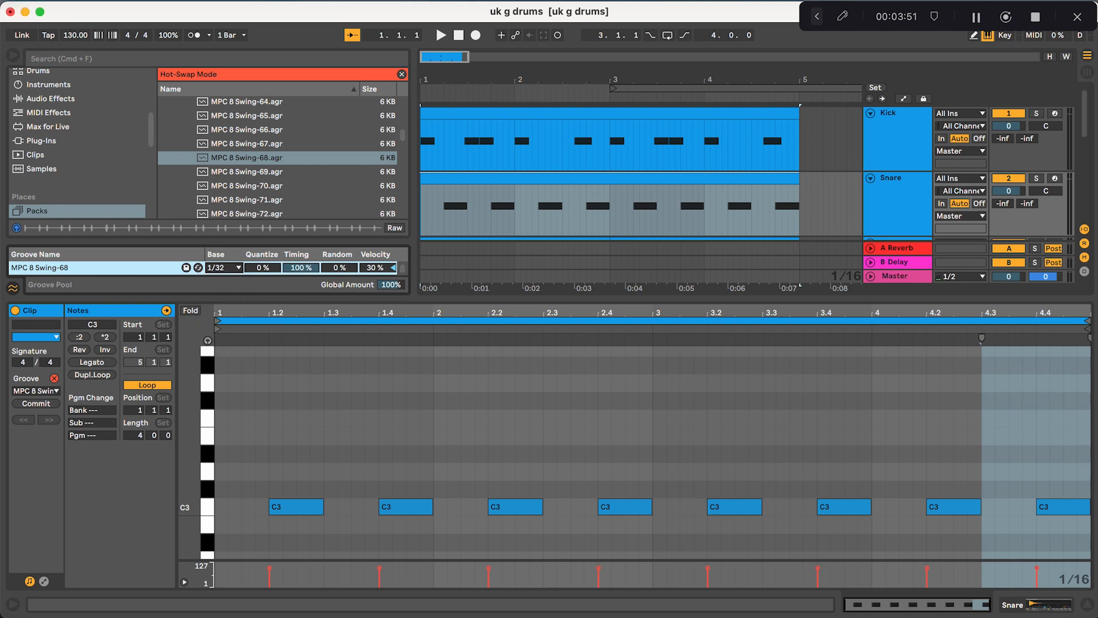
pyautogui.click(549, 178)
pyautogui.scroll(-3, 549, 191)
pyautogui.click(549, 197)
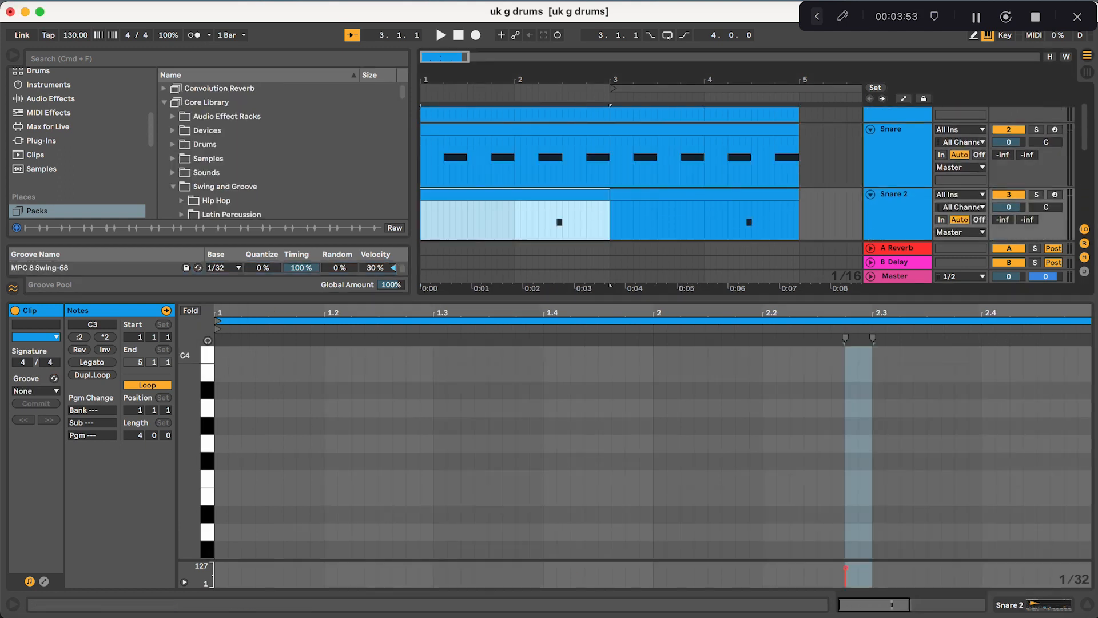
pyautogui.click(36, 391)
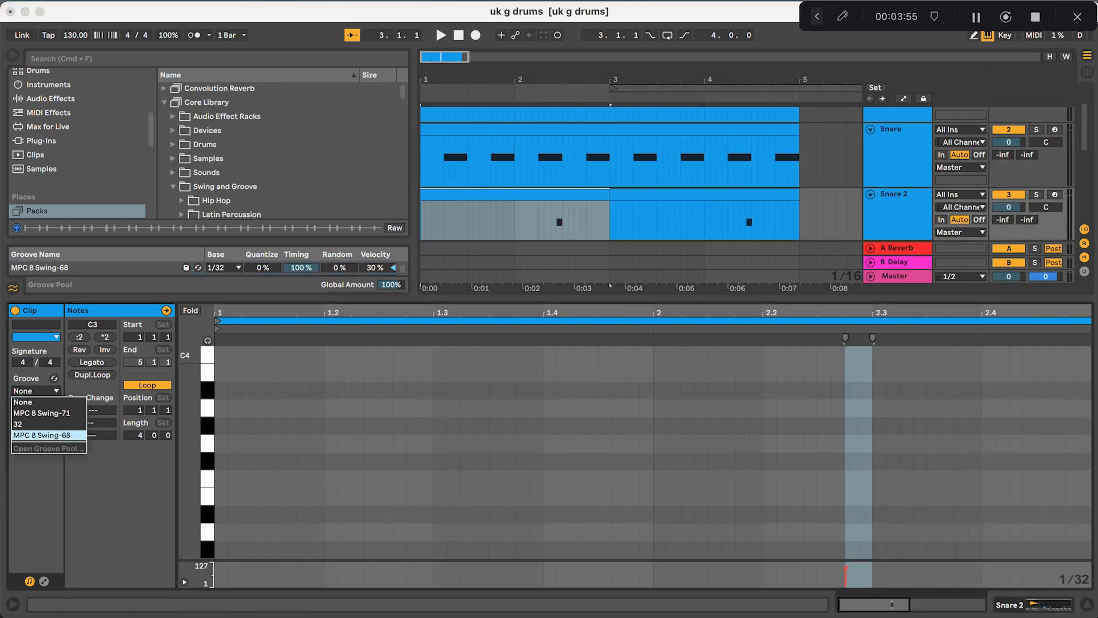
pyautogui.click(41, 435)
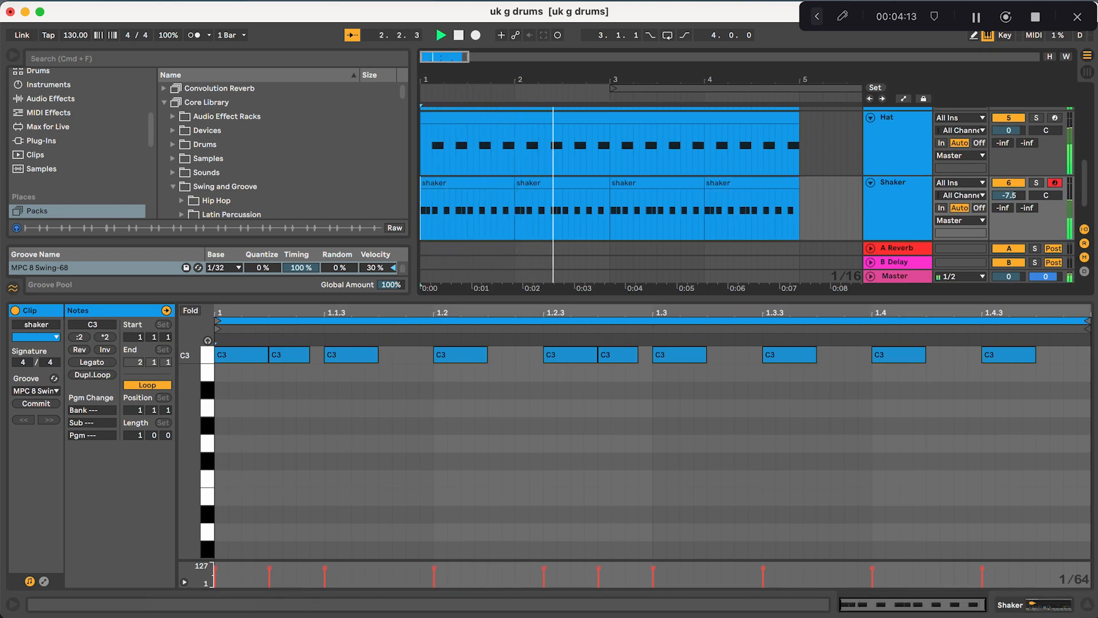
# Step: Listen to the four-bar pattern with all six tracks in view, and stop playback after it ends
pyautogui.doubleClick(525, 298)
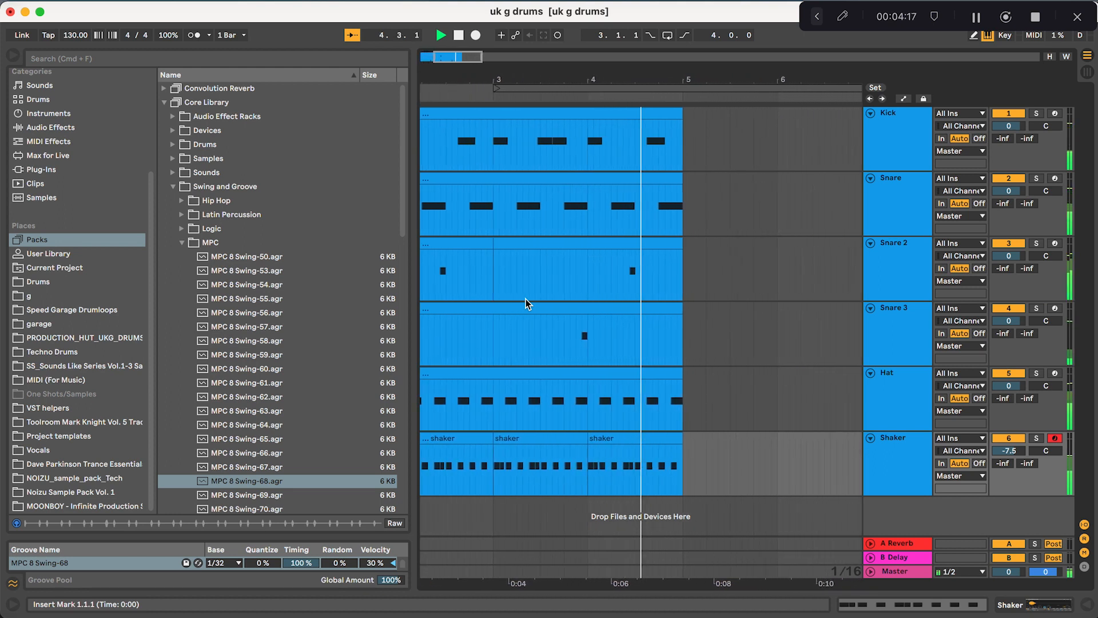
pyautogui.press('space')
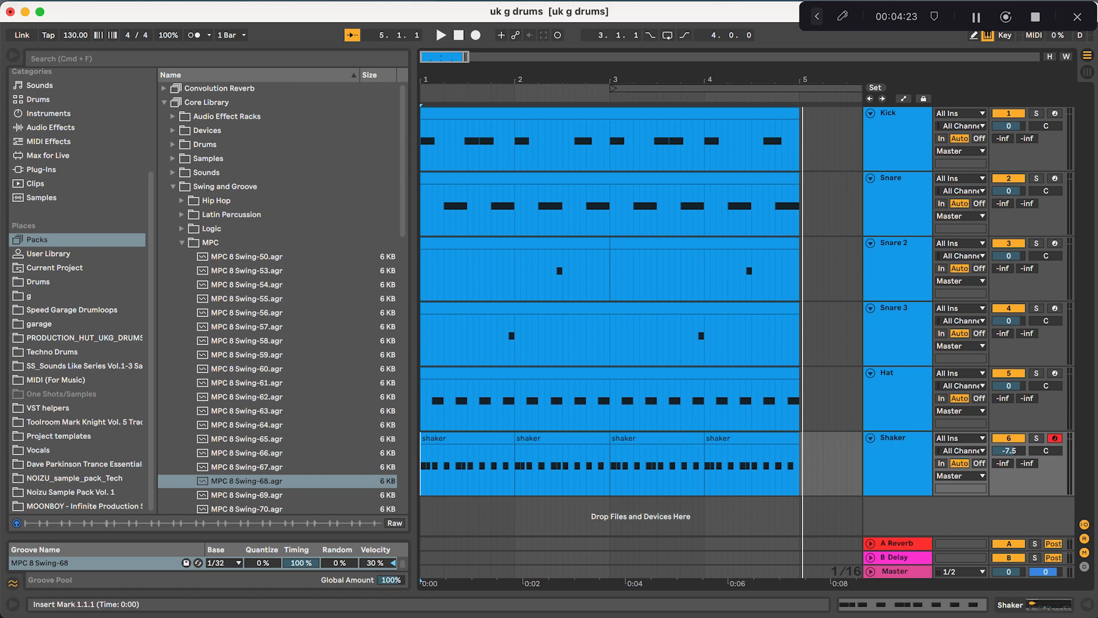
# Step: Try the MPC 8 Swing-68 groove on the Kick clip, play it back, set the groove back to None and show the full arrangement
pyautogui.doubleClick(502, 114)
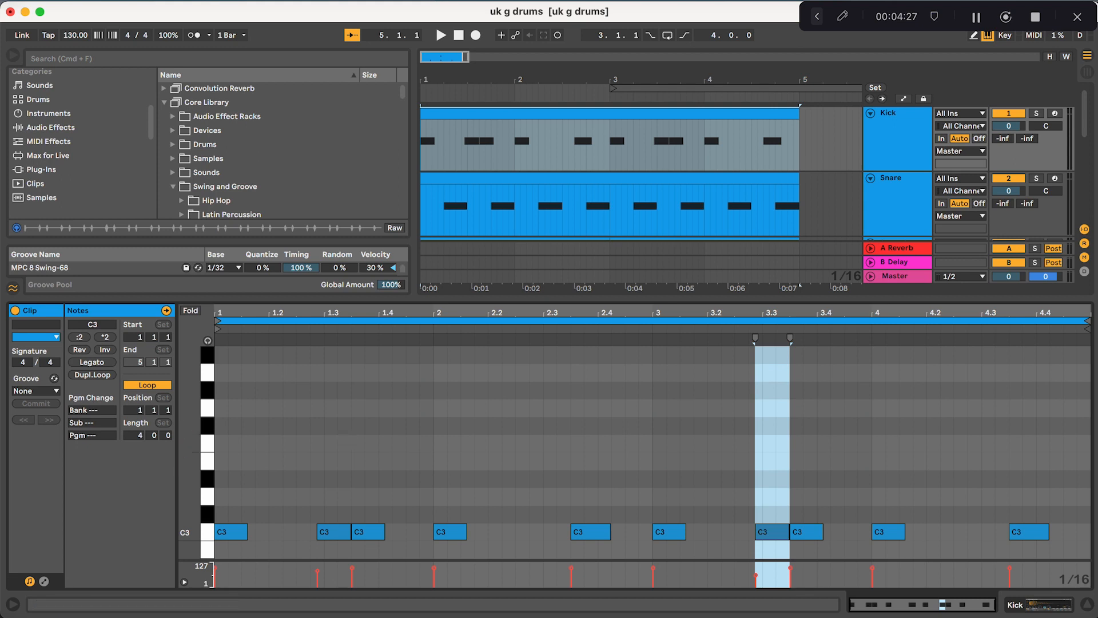
pyautogui.click(39, 391)
pyautogui.click(56, 434)
pyautogui.press('space')
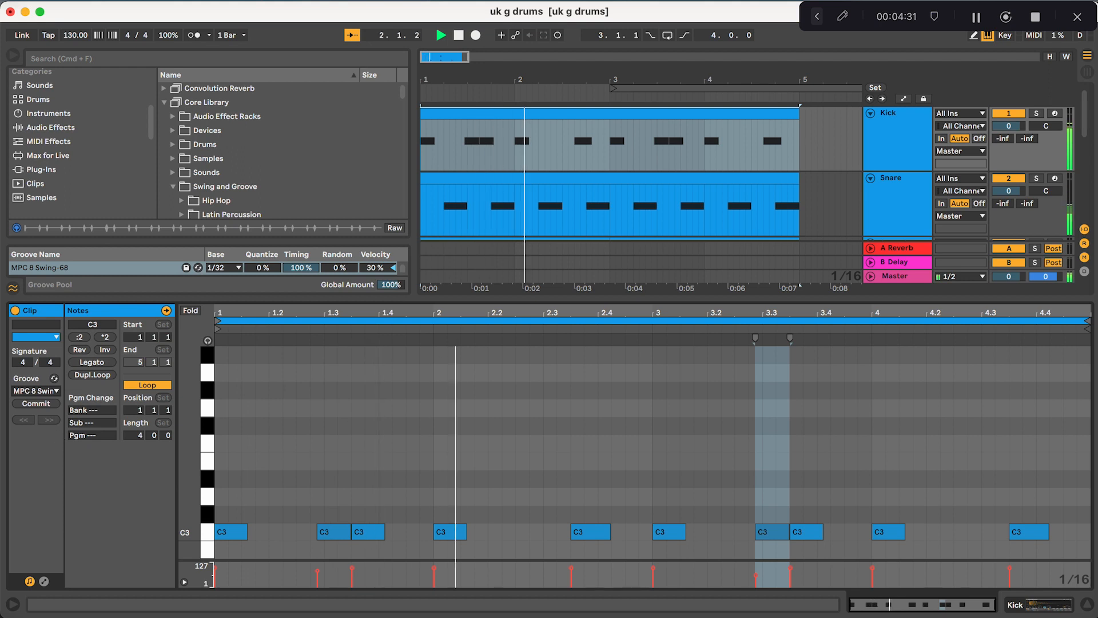
pyautogui.click(36, 390)
pyautogui.click(29, 400)
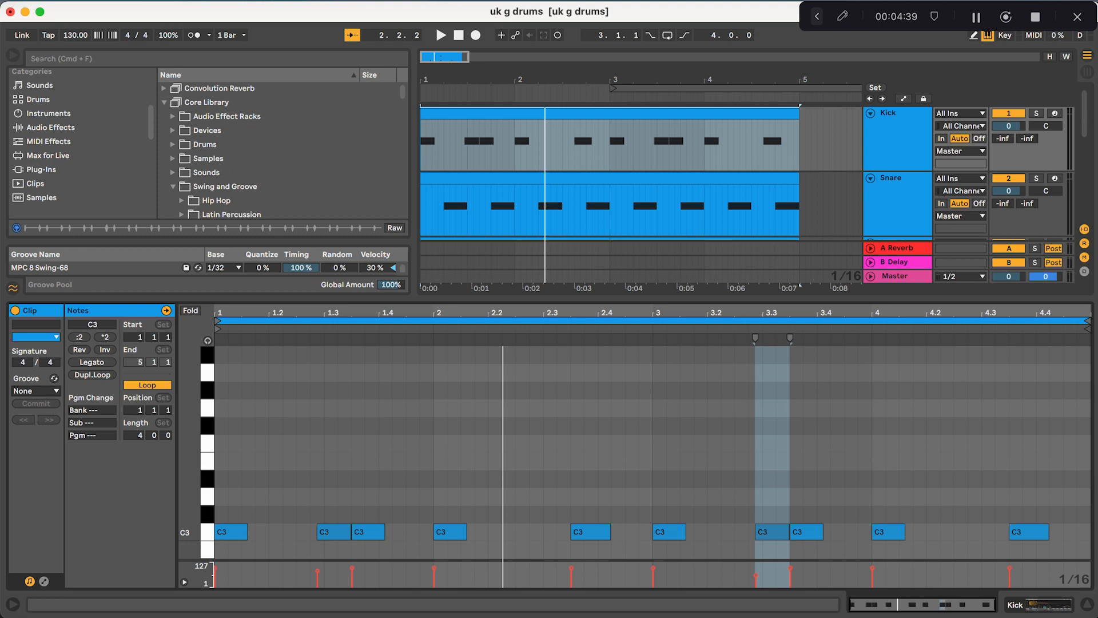
pyautogui.press('super+alt+l')
pyautogui.press('-')
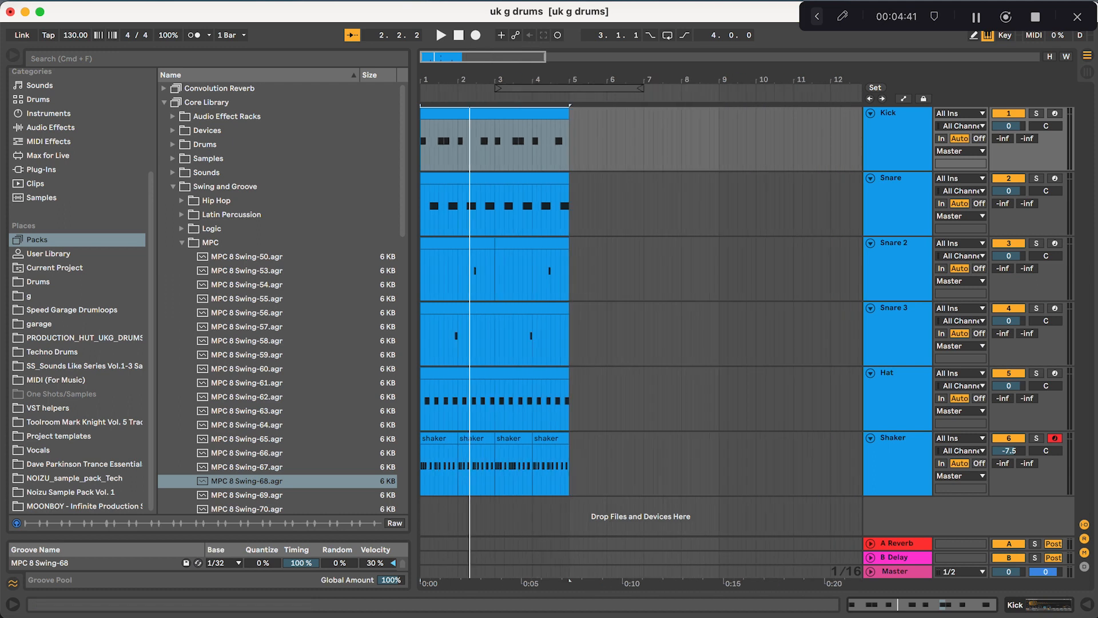